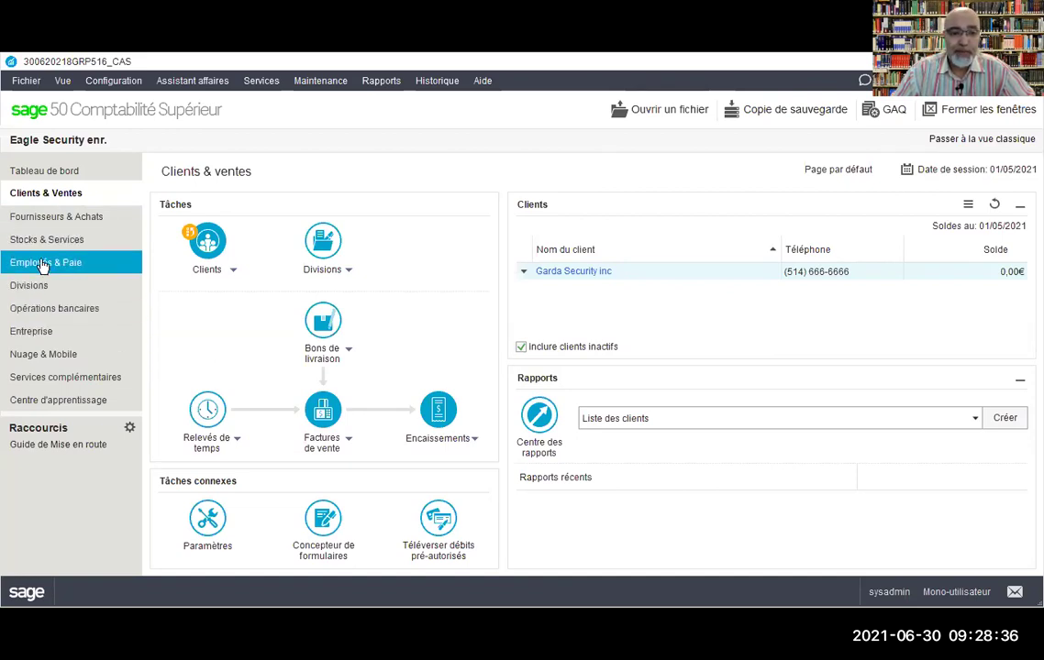
Step: From Employés & Paie, open a blank new employee record and move the form up-left
{"action": "left_click", "coordinate": [43, 266]}
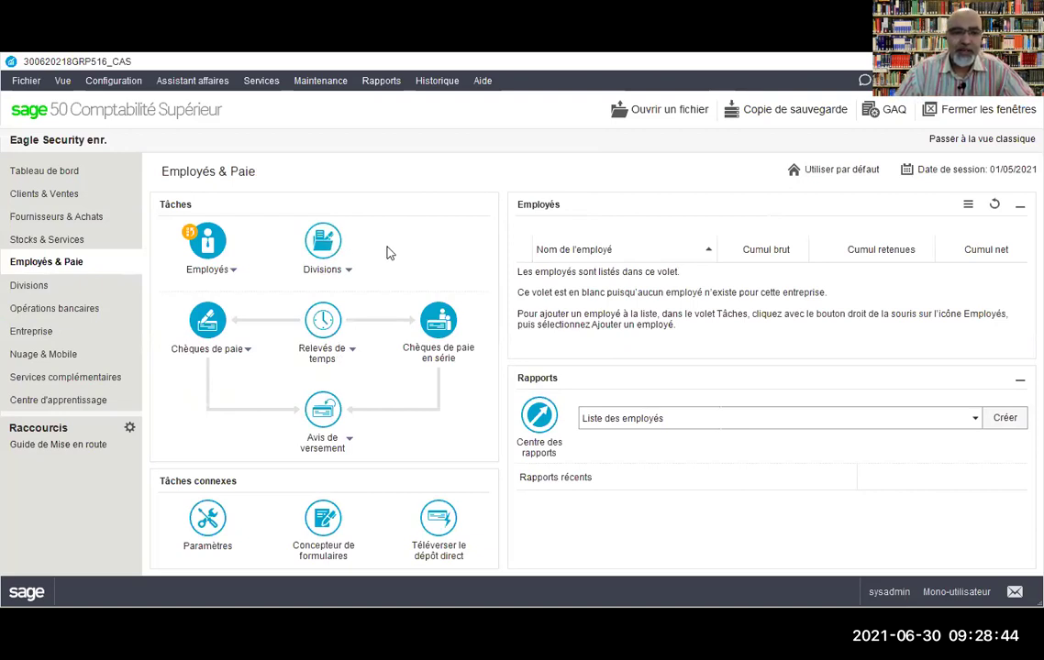
{"action": "left_click", "coordinate": [232, 273]}
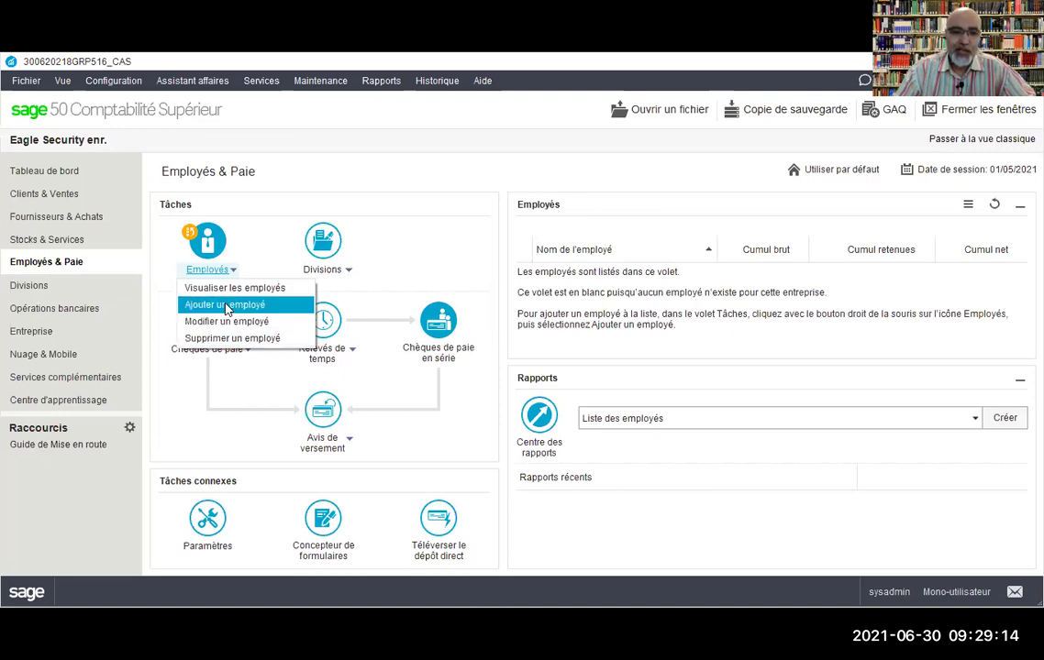
{"action": "left_click", "coordinate": [224, 304]}
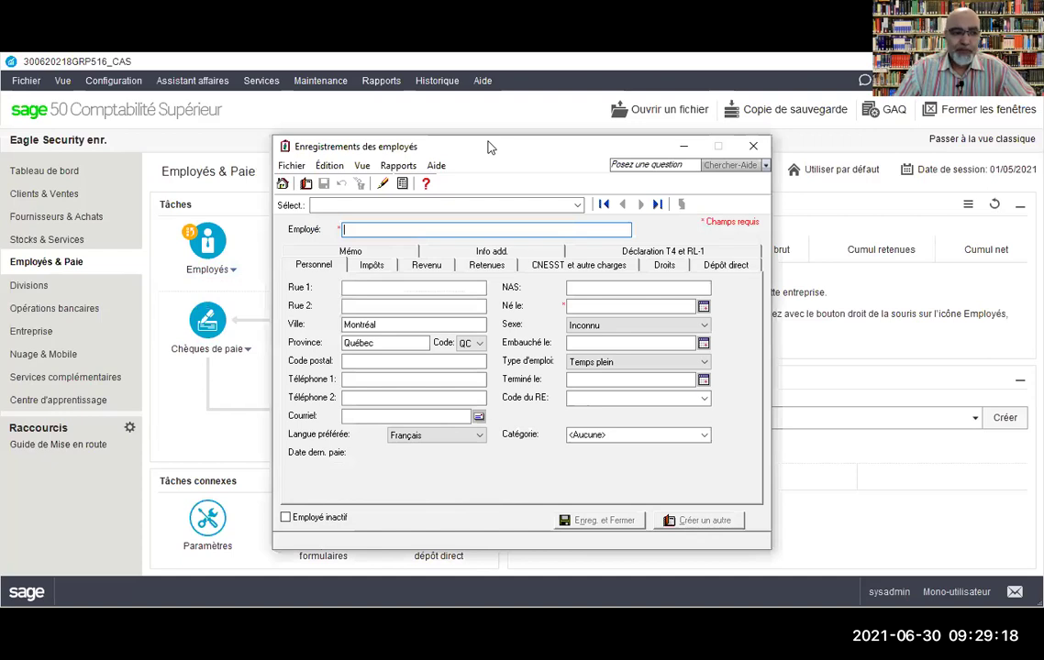
{"action": "left_click_drag", "start_coordinate": [489, 149], "coordinate": [443, 83]}
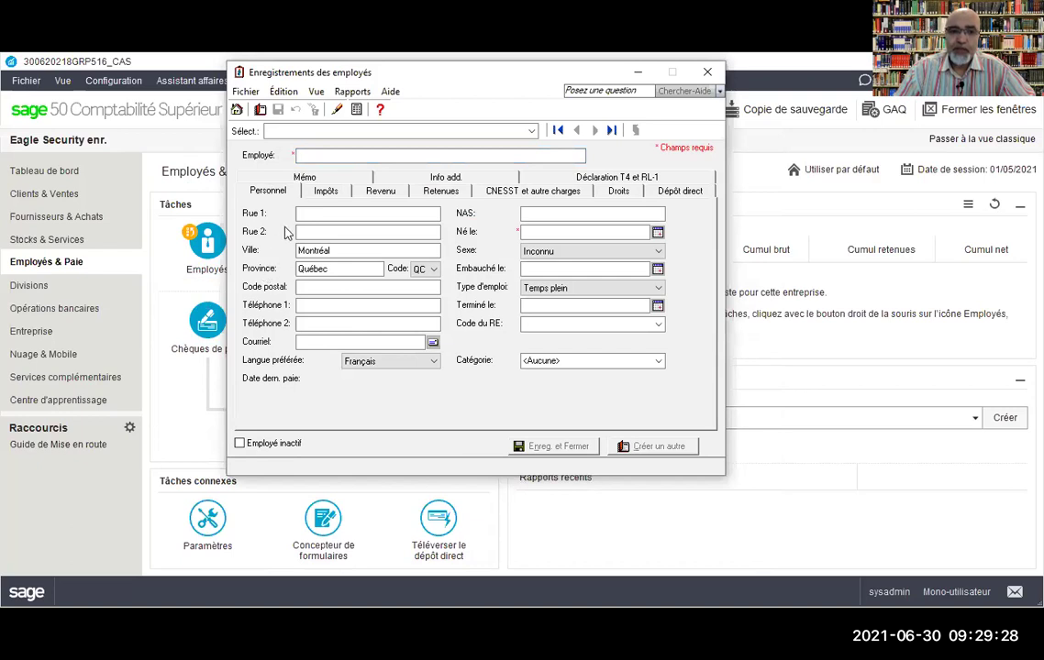
{"action": "left_click", "coordinate": [326, 191]}
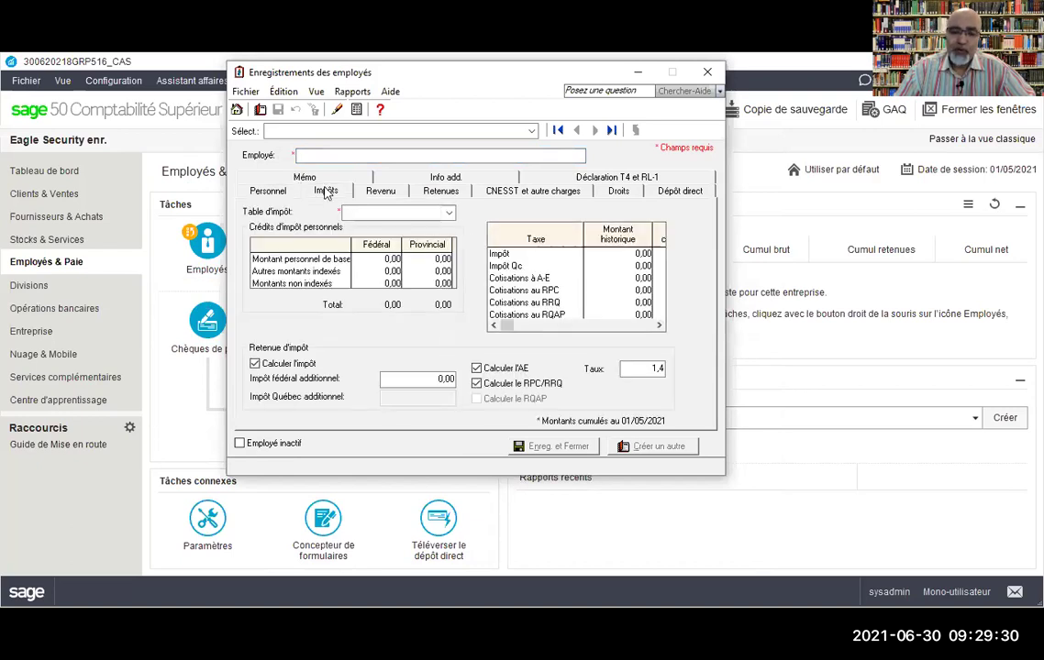
{"action": "left_click", "coordinate": [379, 192]}
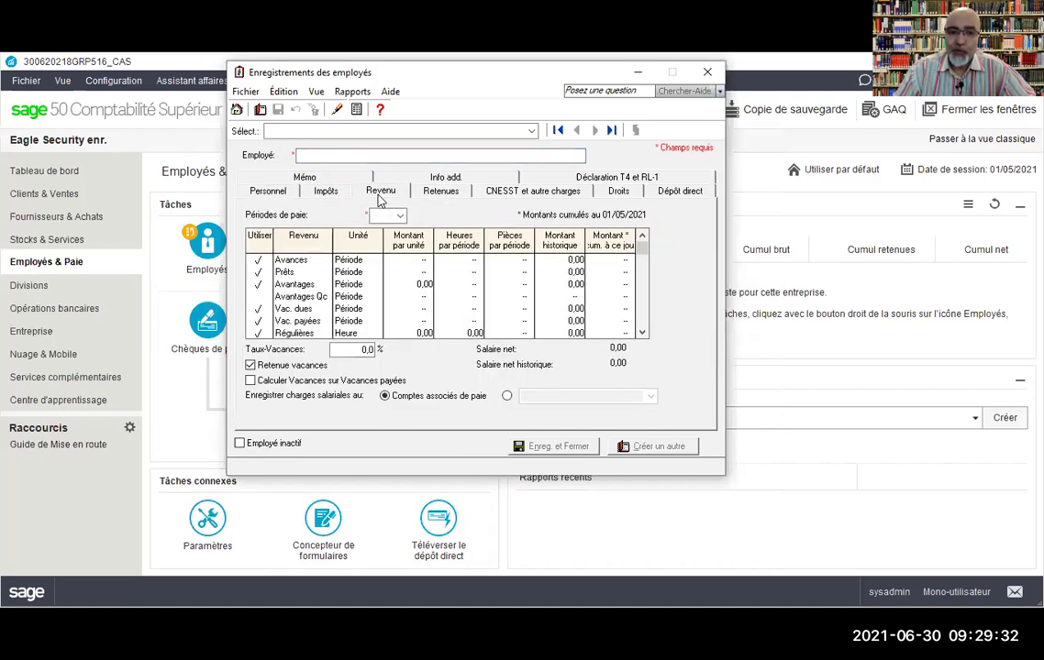
{"action": "left_click", "coordinate": [522, 194]}
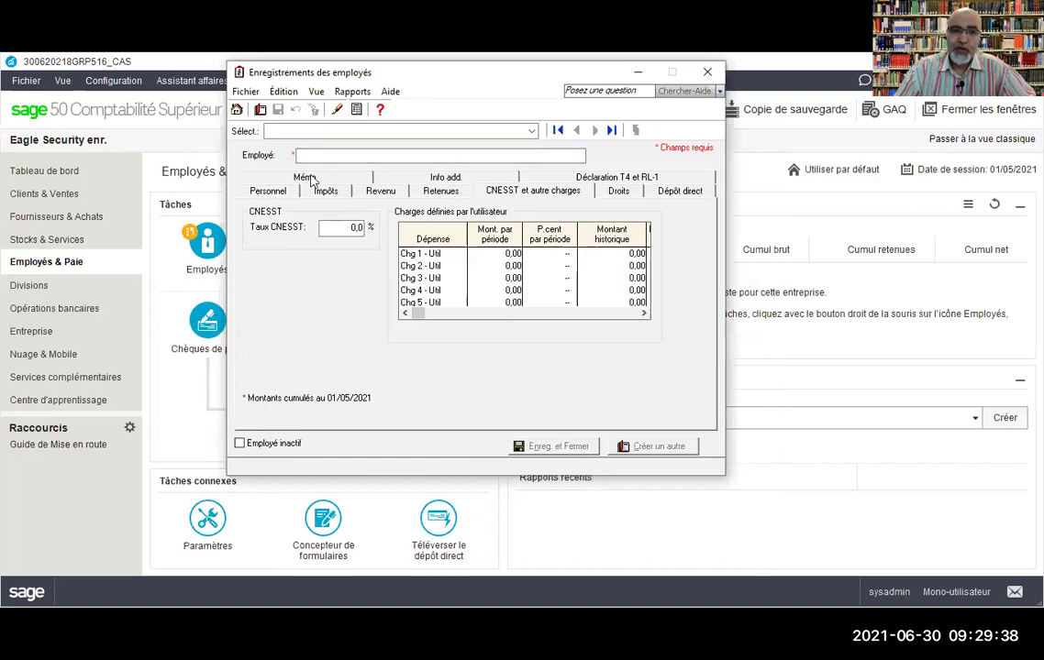
{"action": "left_click", "coordinate": [257, 194]}
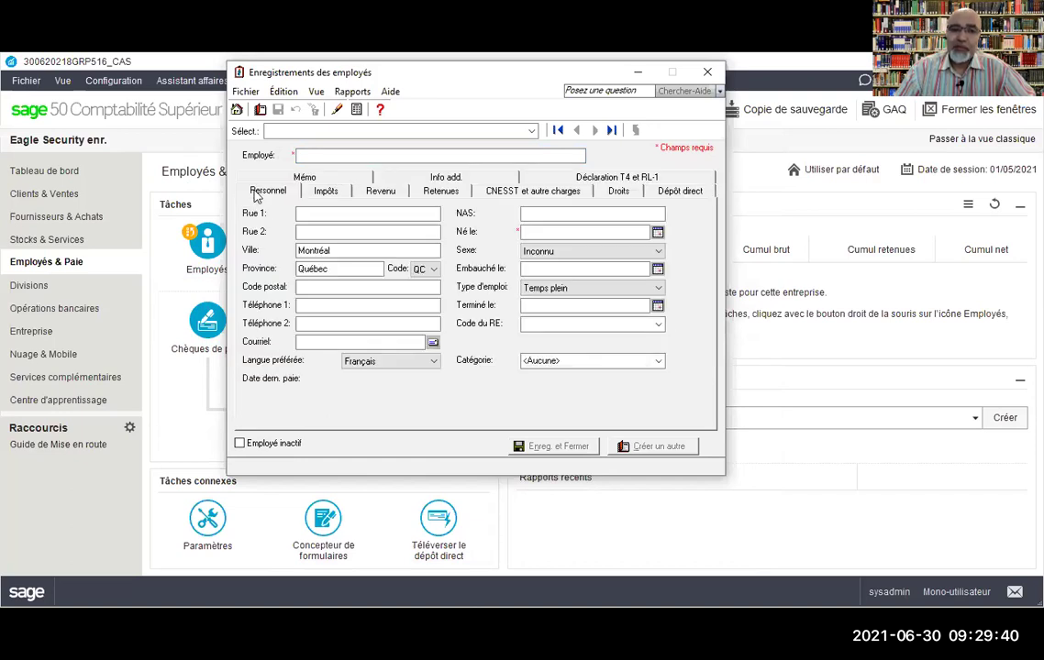
{"action": "left_click", "coordinate": [325, 195]}
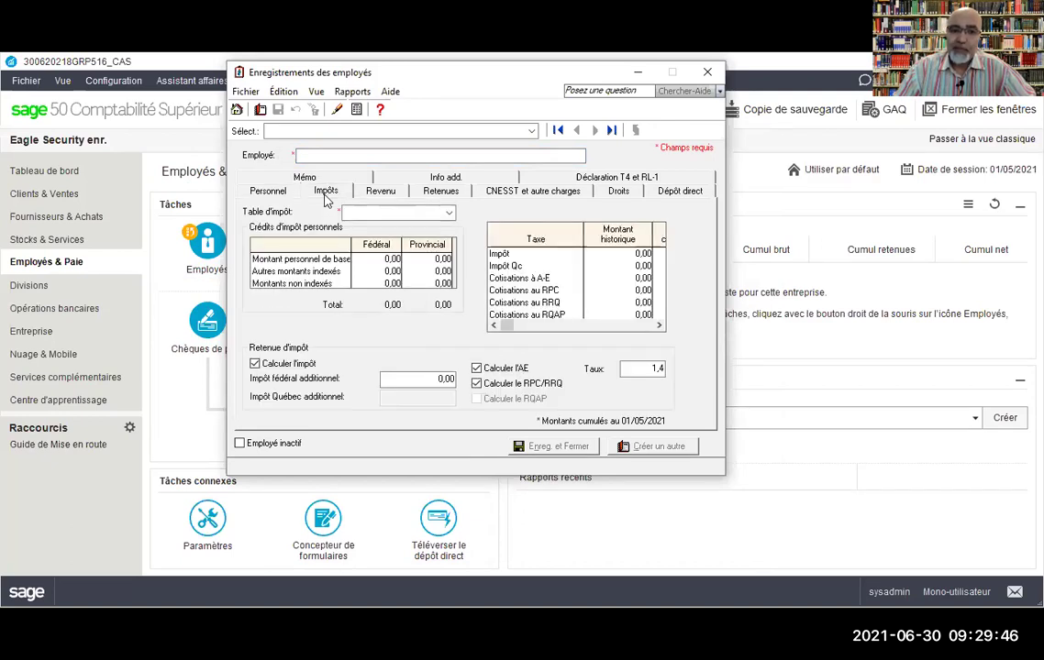
{"action": "left_click", "coordinate": [392, 195]}
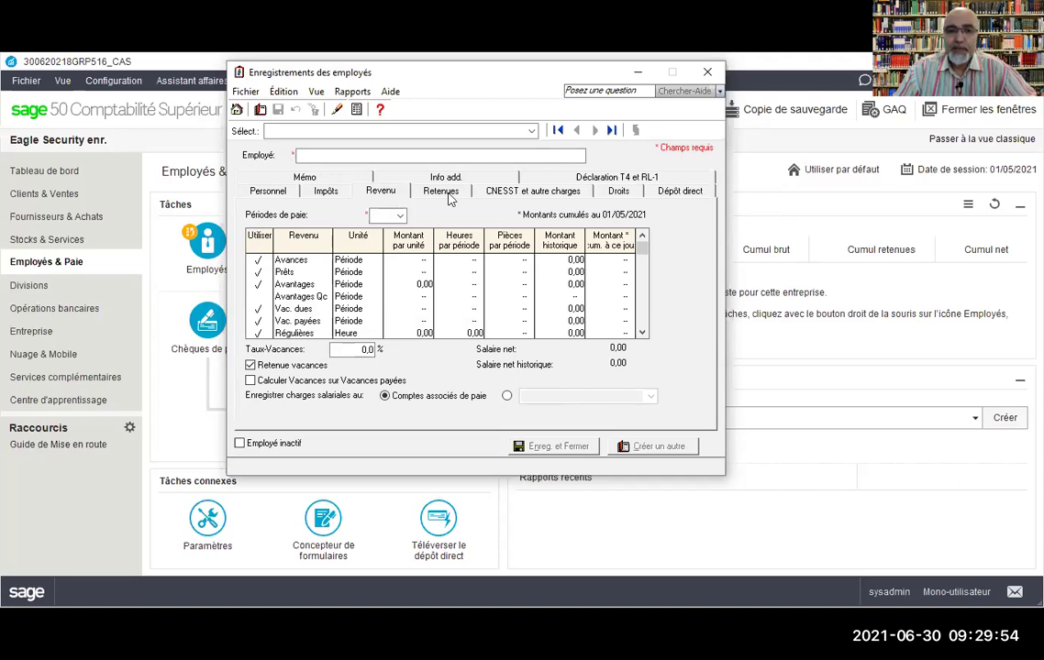
{"action": "left_click", "coordinate": [553, 194]}
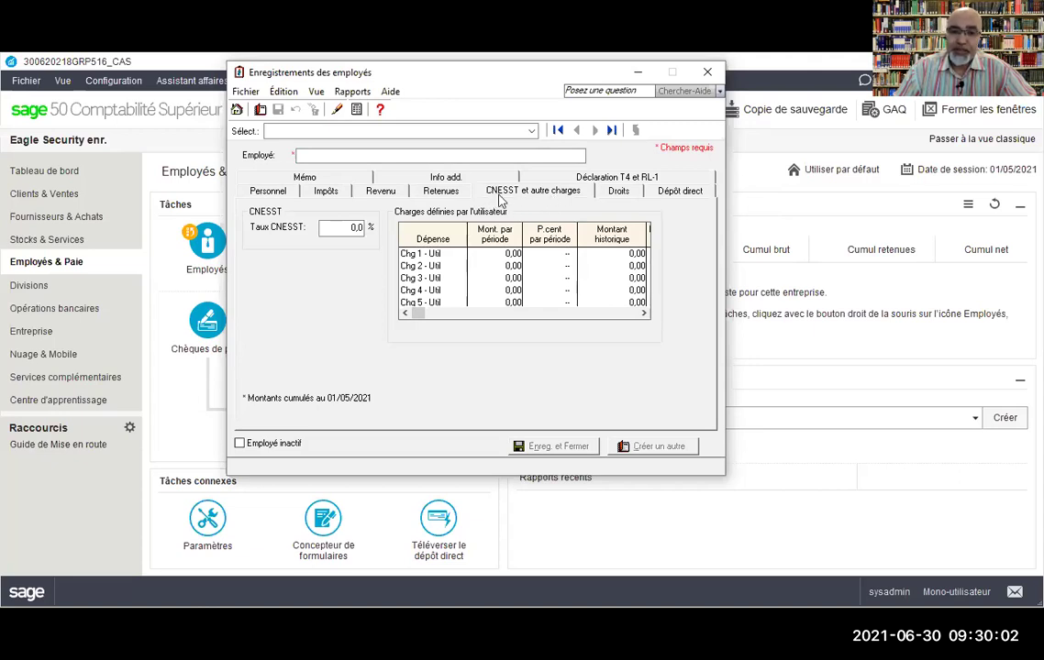
{"action": "left_click", "coordinate": [260, 195]}
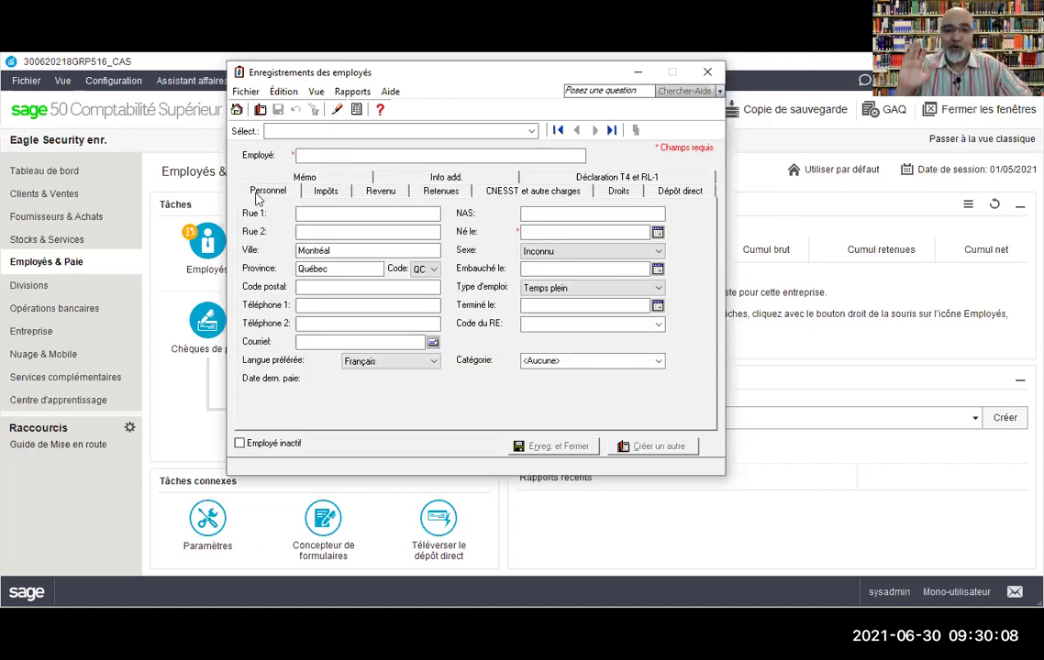
{"action": "left_click", "coordinate": [319, 191]}
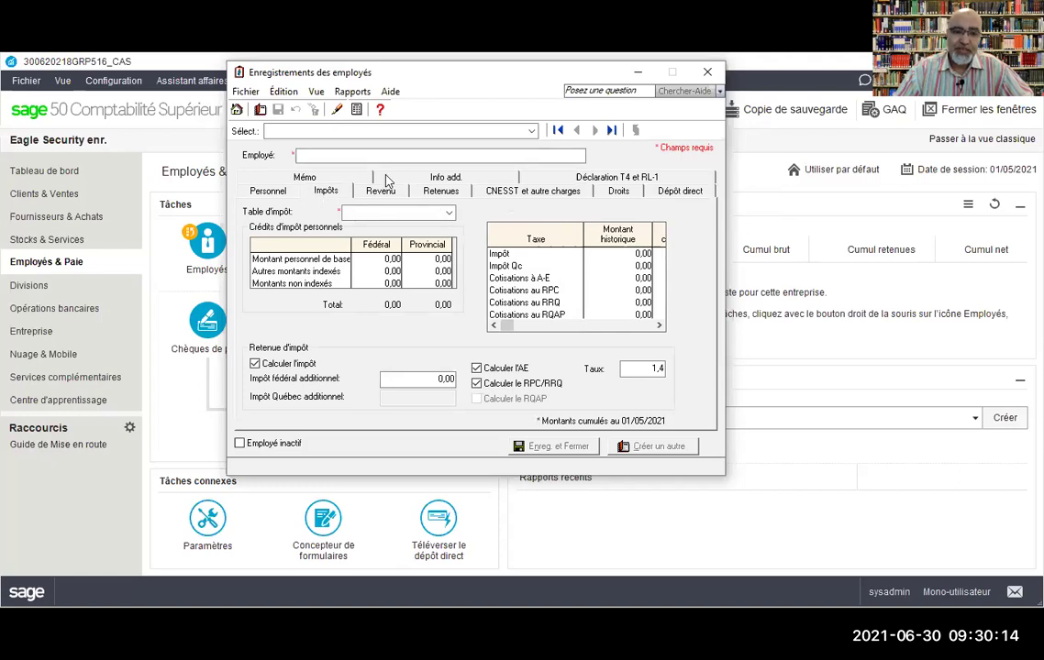
{"action": "left_click", "coordinate": [439, 194]}
{"action": "left_click", "coordinate": [379, 192]}
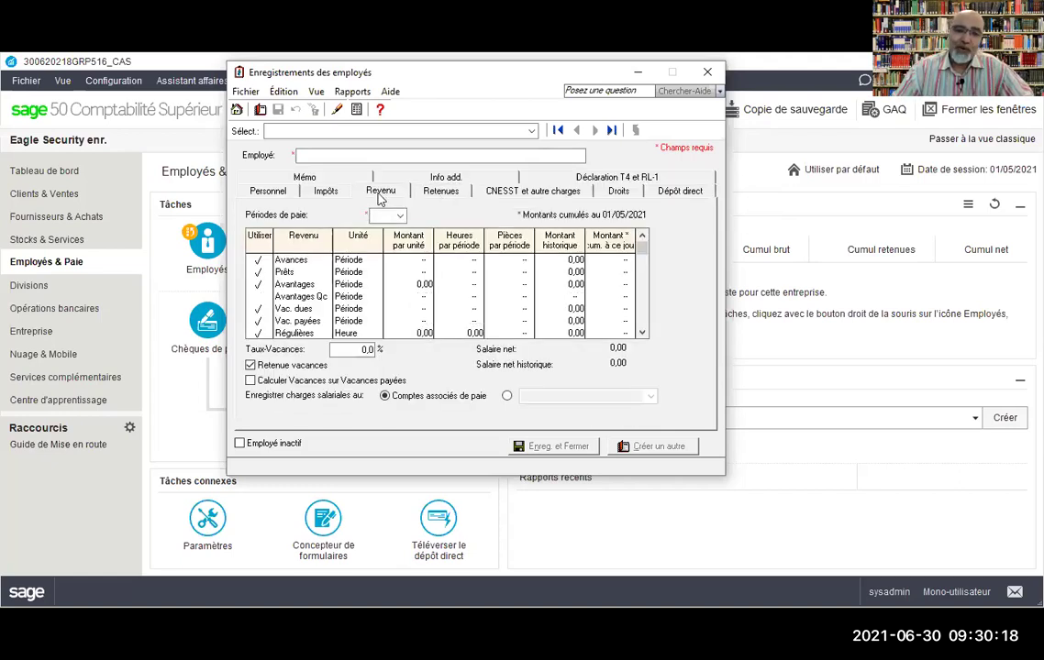
{"action": "left_click", "coordinate": [504, 194]}
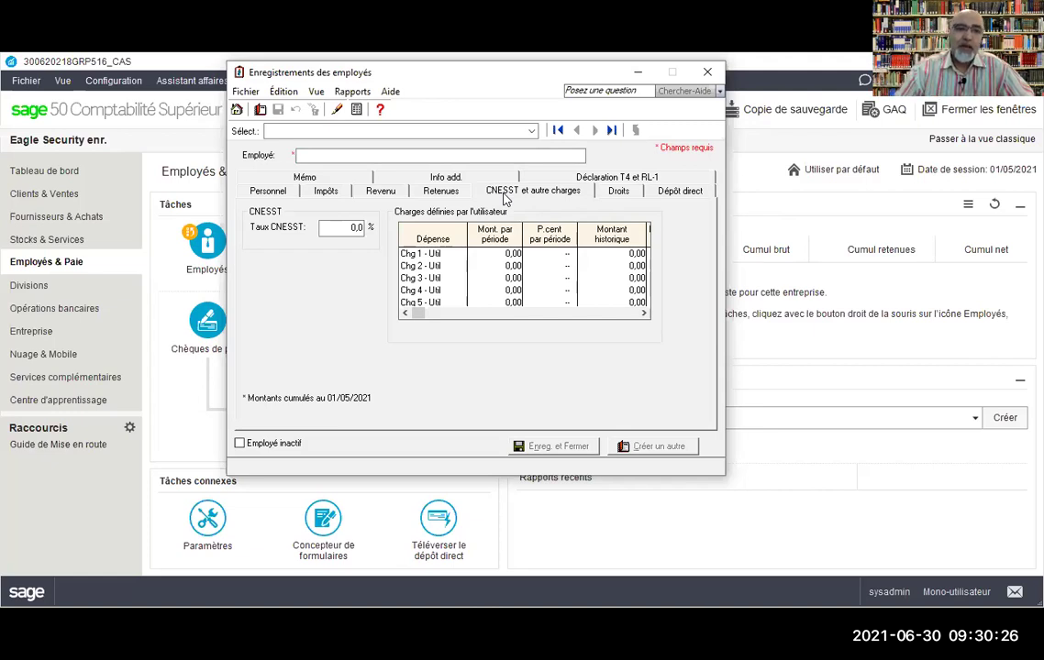
{"action": "left_click", "coordinate": [265, 191]}
{"action": "left_click", "coordinate": [333, 155]}
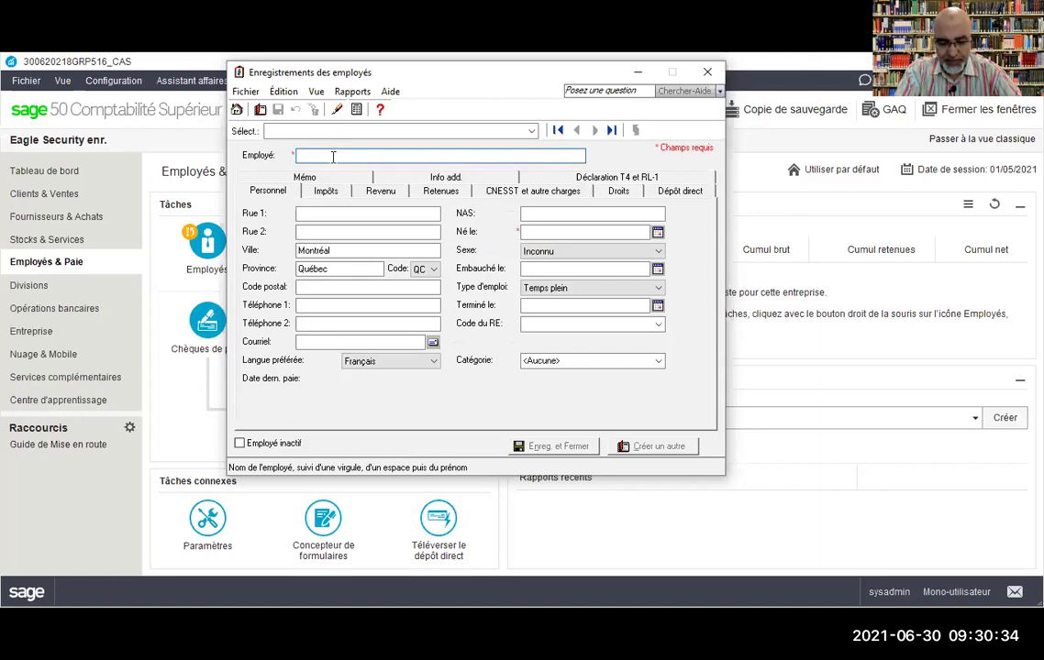
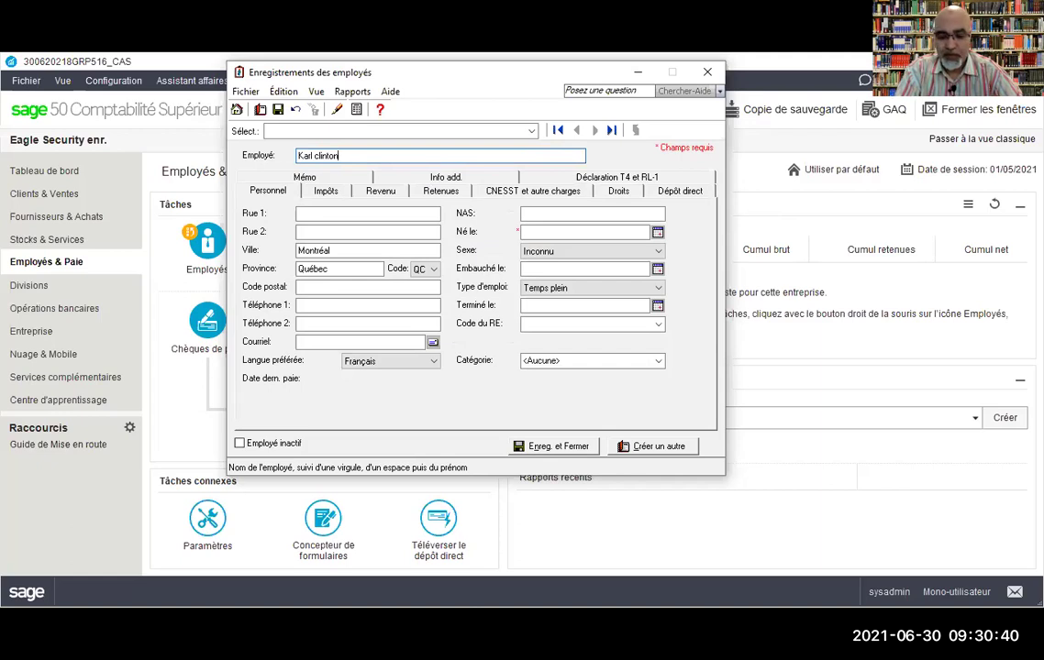
Step: Enter the employee's full name, correcting the surname to start with a capital
{"action": "left_click", "coordinate": [314, 156]}
{"action": "key", "text": "BackSpace"}
{"action": "type", "text": "C"}
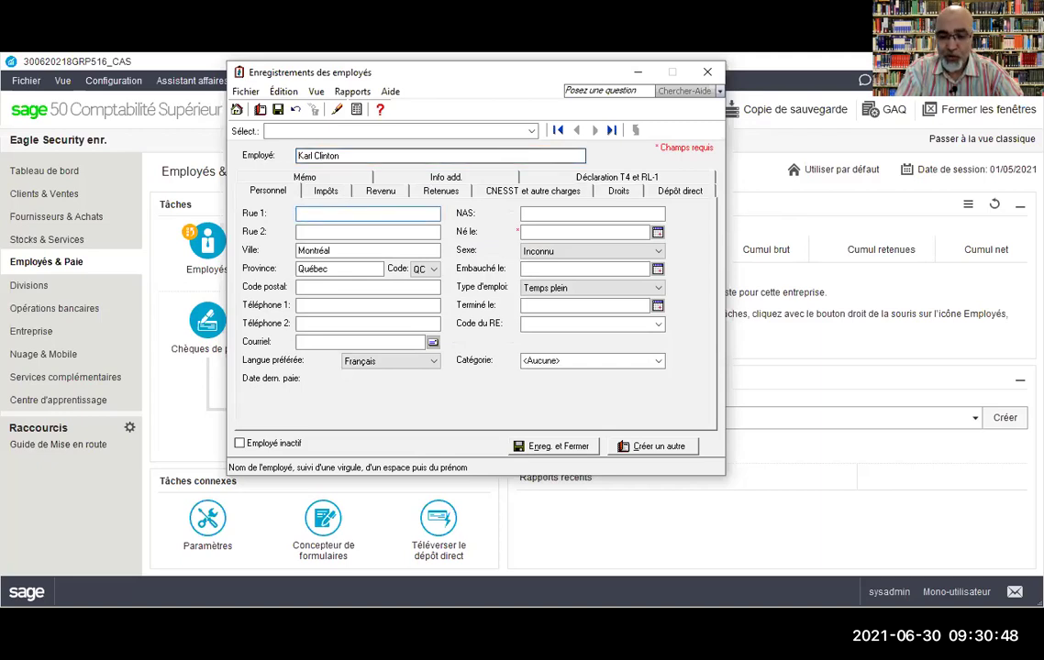
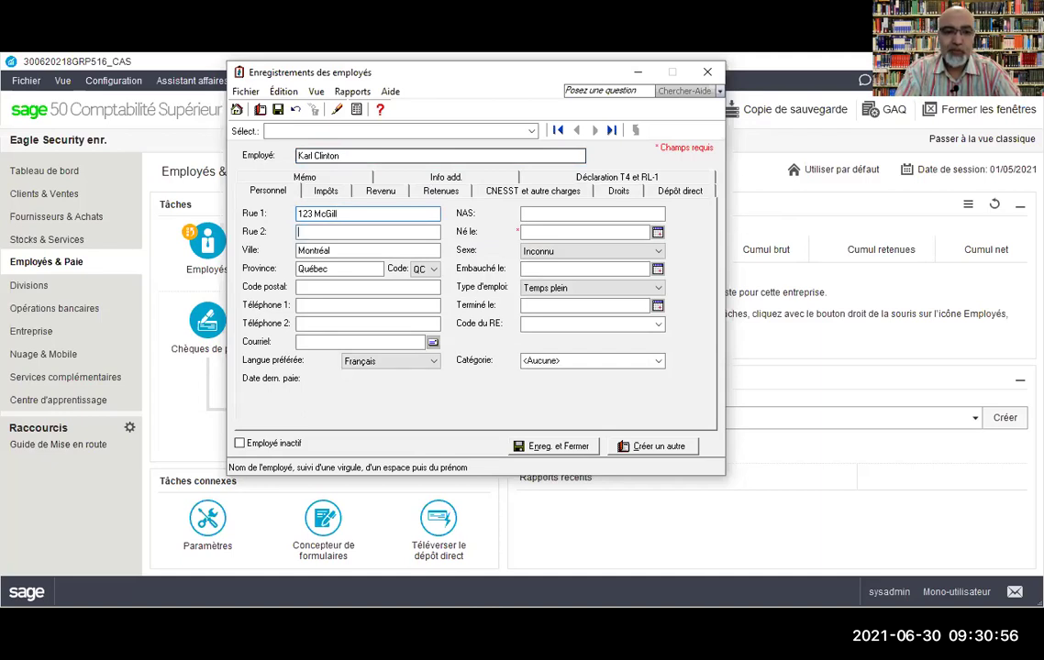
Step: Fill in the employee's street address, postal code and first phone number
{"action": "left_click", "coordinate": [367, 231]}
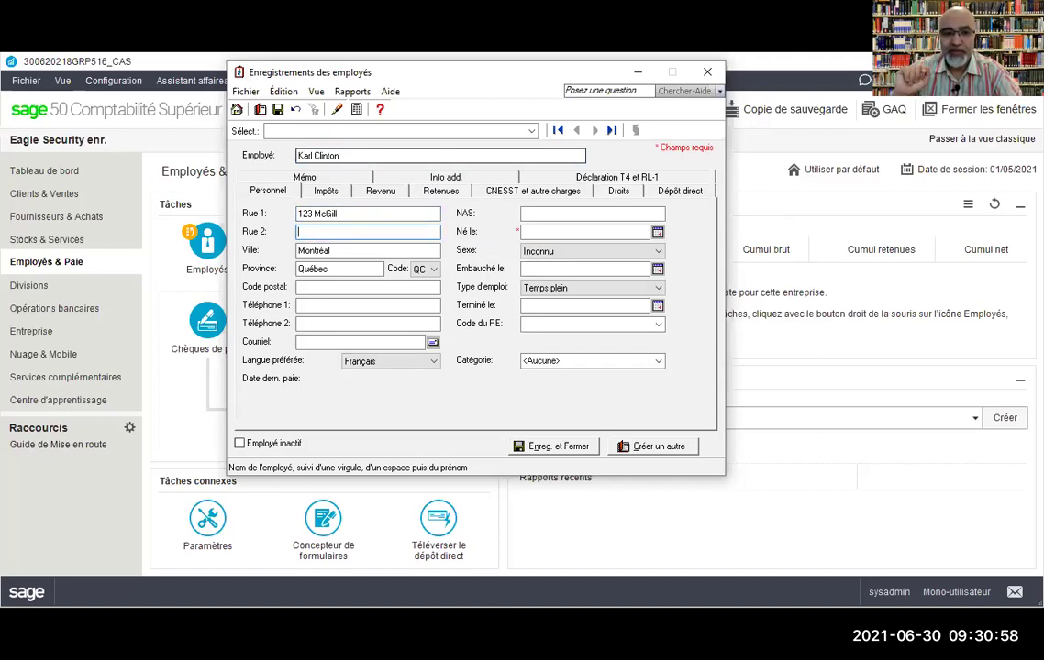
{"action": "key", "text": "Tab"}
{"action": "key", "text": "Tab"}
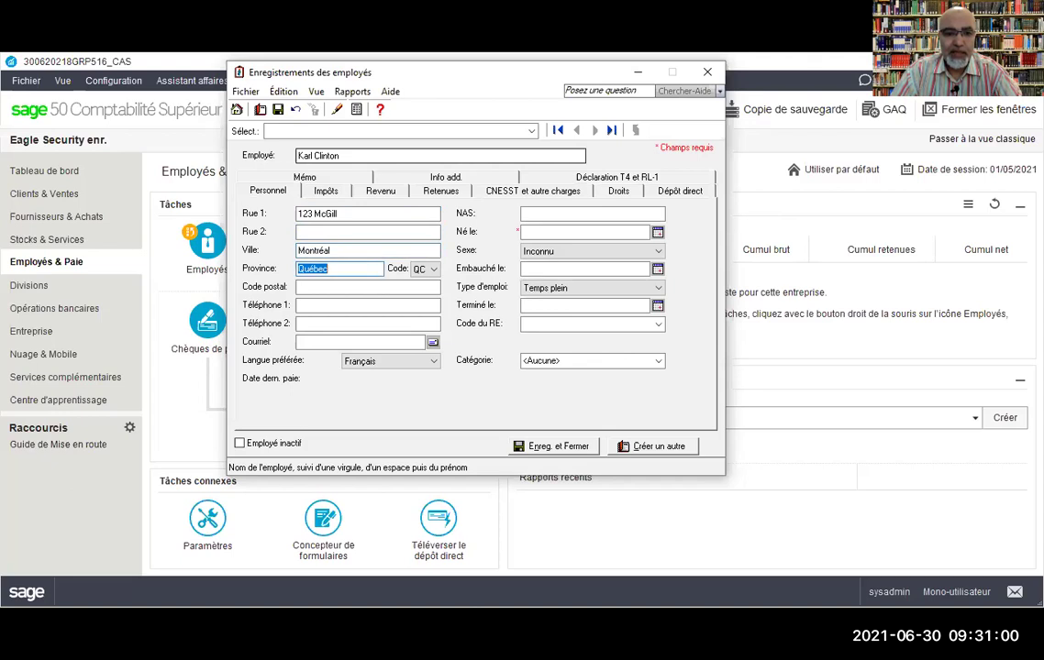
{"action": "key", "text": "Tab"}
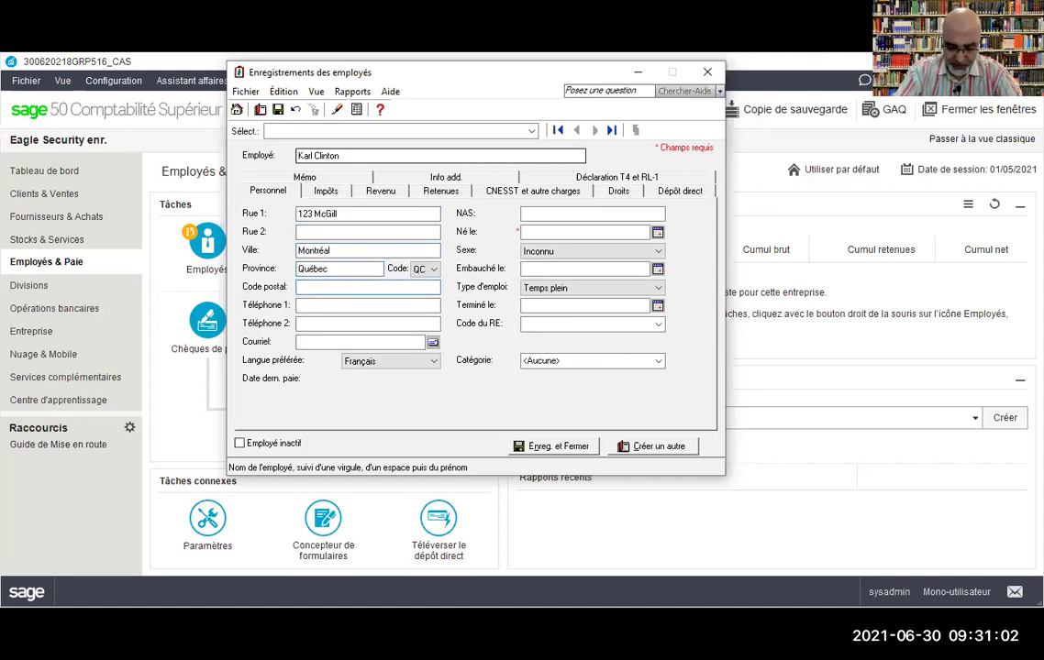
{"action": "type", "text": "h1x2x3"}
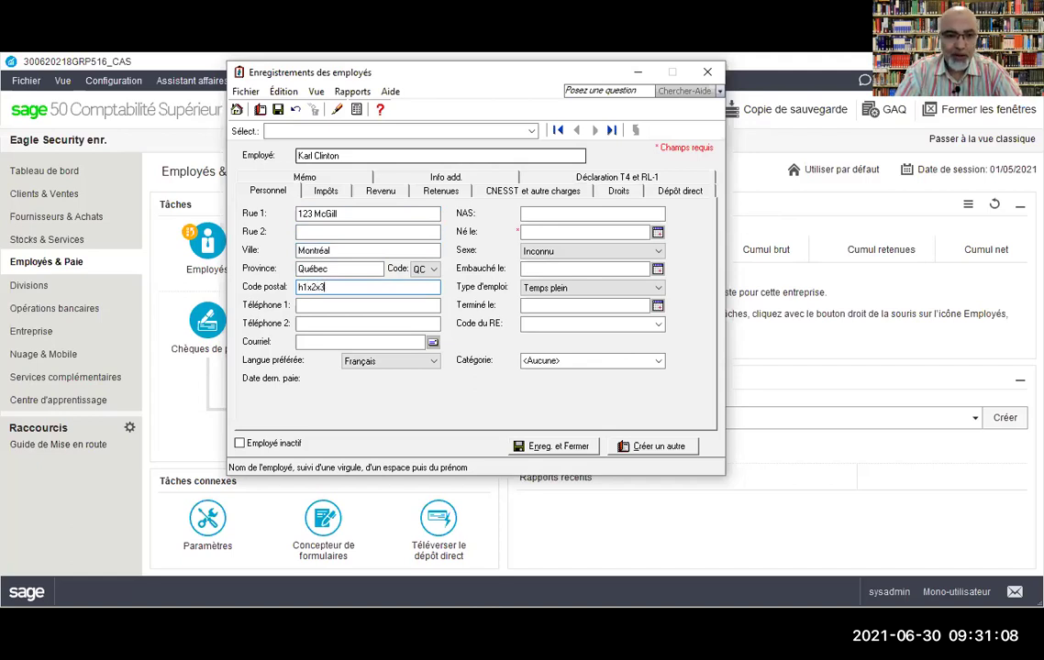
{"action": "key", "text": "Tab"}
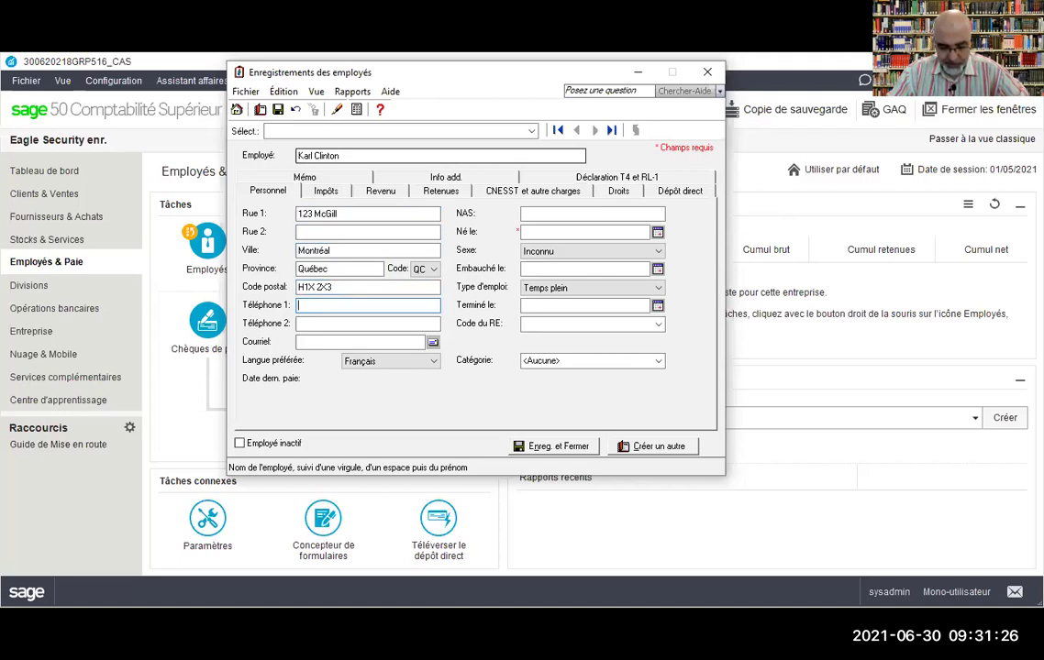
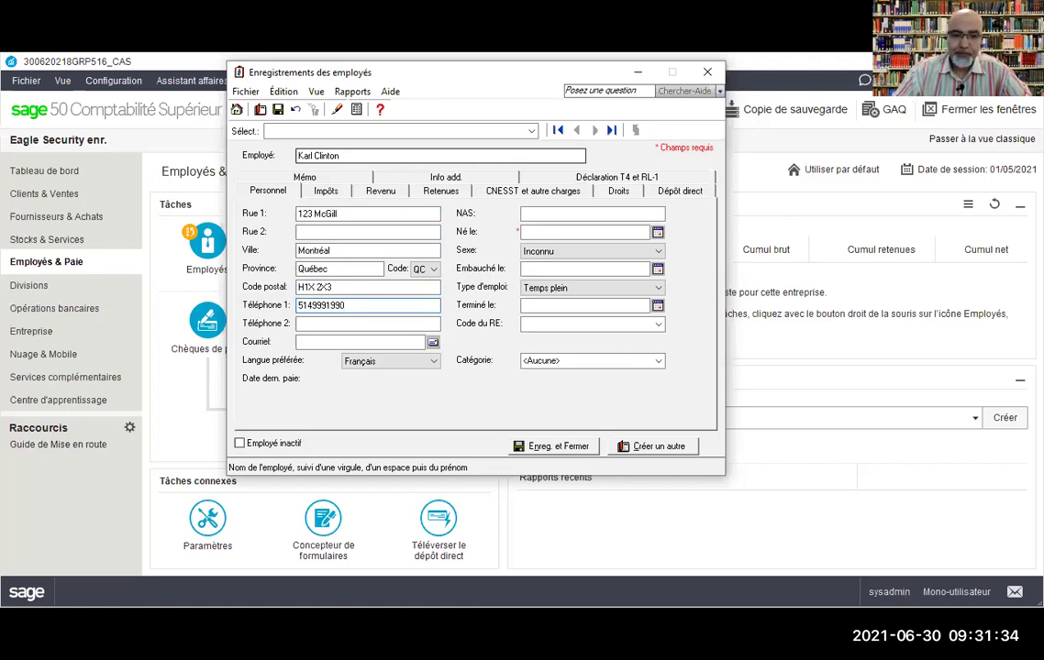
{"action": "key", "text": "Tab"}
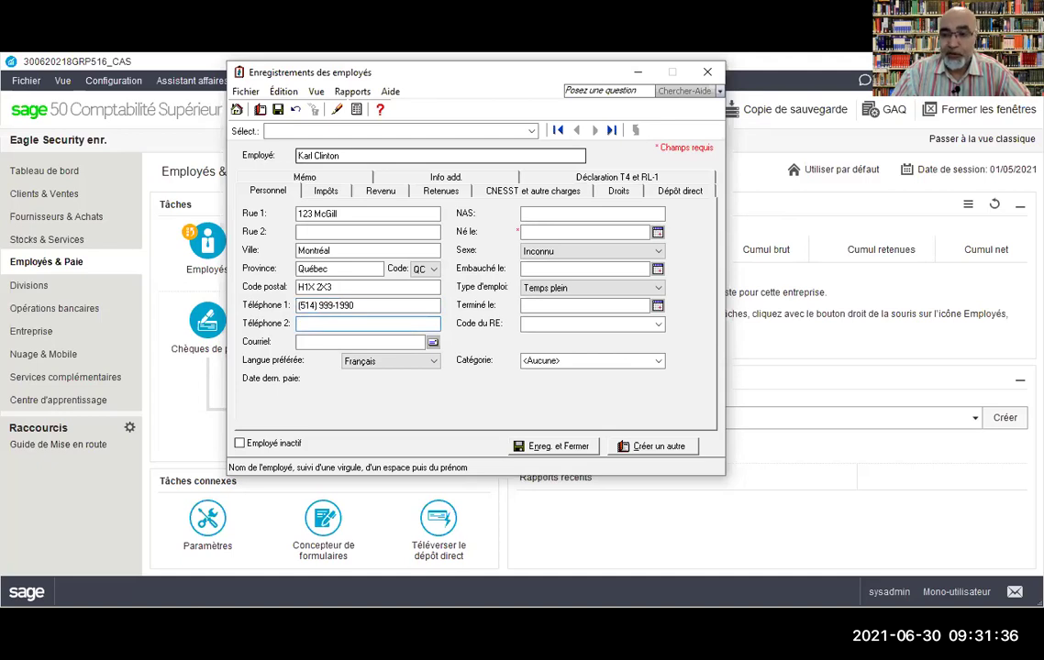
Step: Add the employee's e-mail, keep Français as preferred language, and enter the social insurance number
{"action": "key", "text": "Tab"}
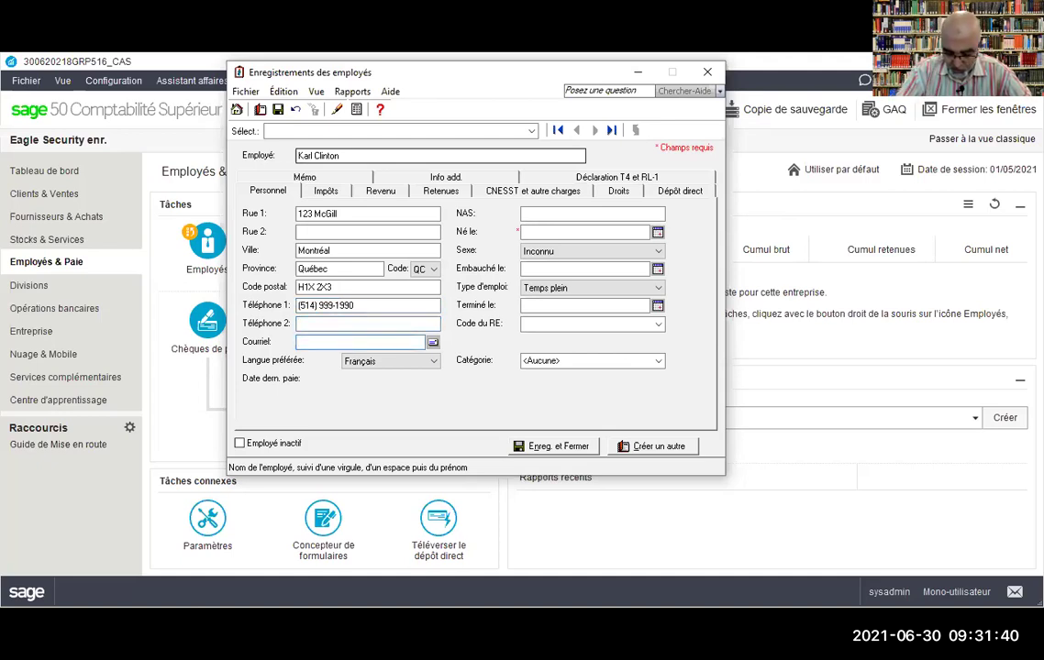
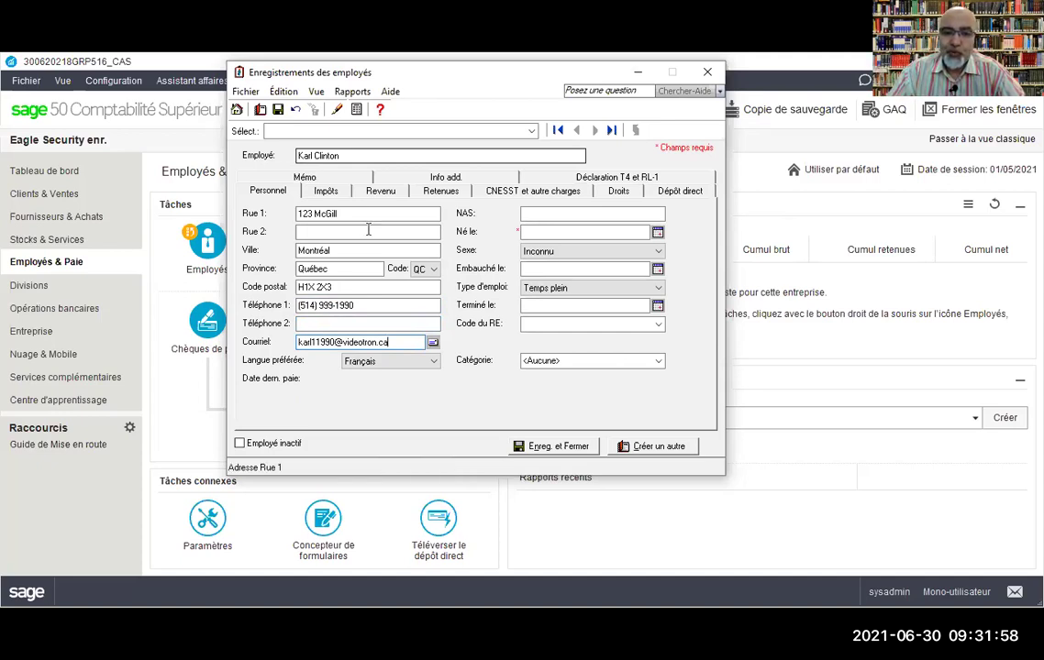
{"action": "left_click", "coordinate": [432, 364]}
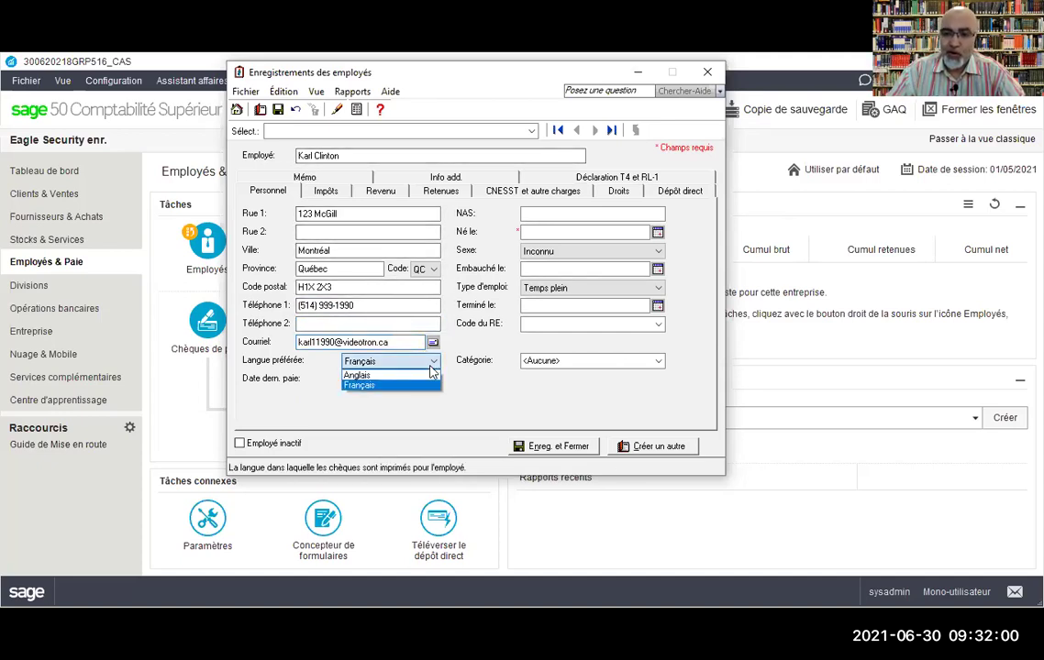
{"action": "left_click", "coordinate": [432, 367]}
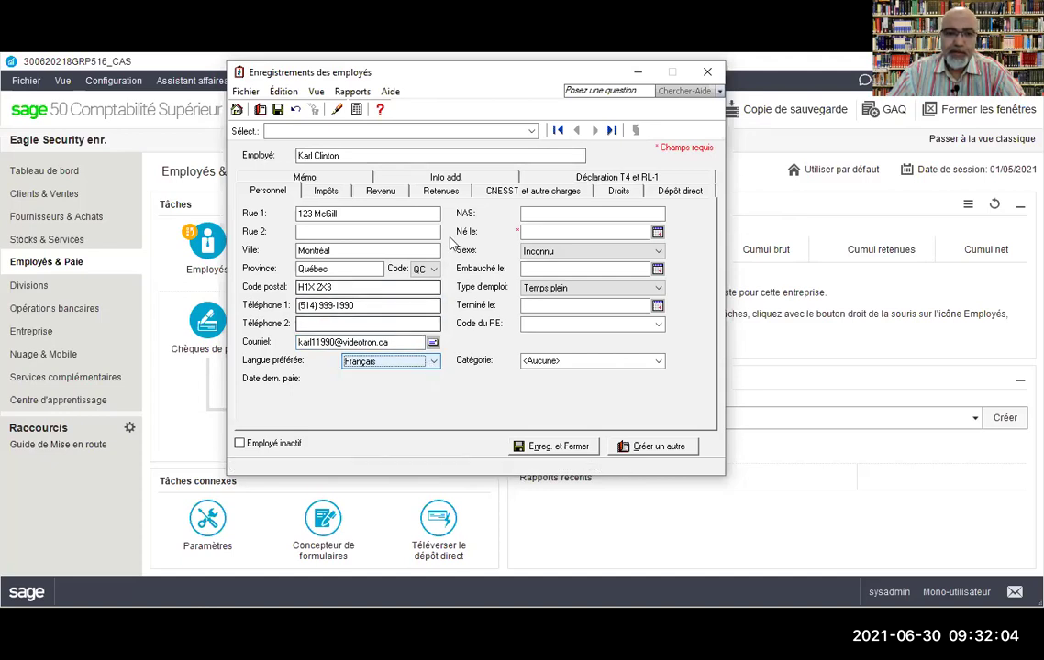
{"action": "left_click", "coordinate": [531, 216]}
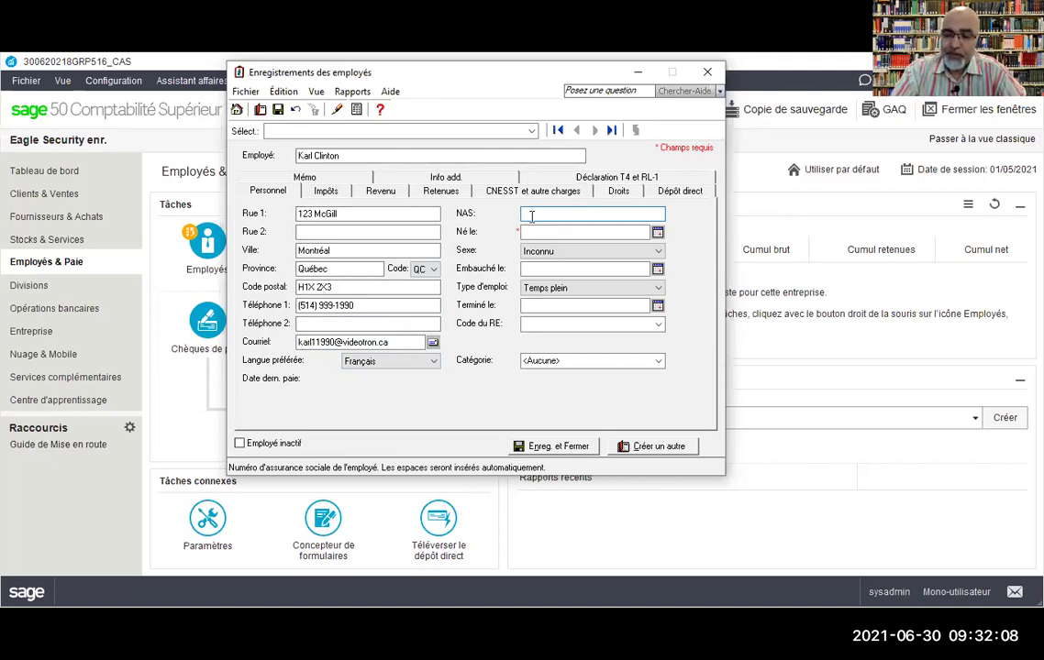
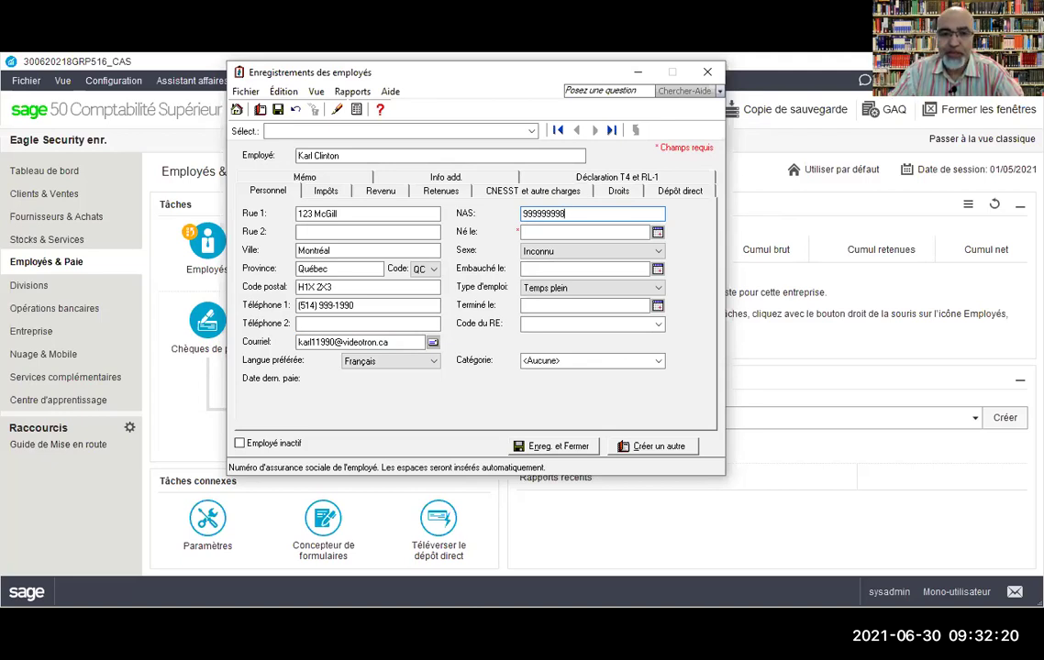
{"action": "key", "text": "Tab"}
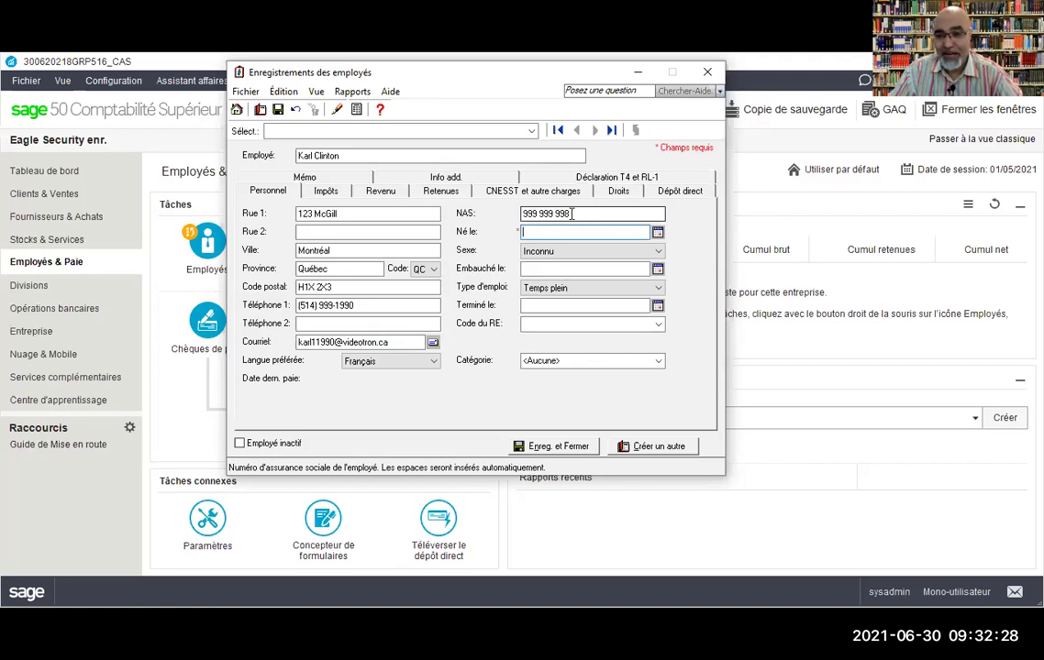
{"action": "left_click_drag", "start_coordinate": [573, 213], "coordinate": [526, 229]}
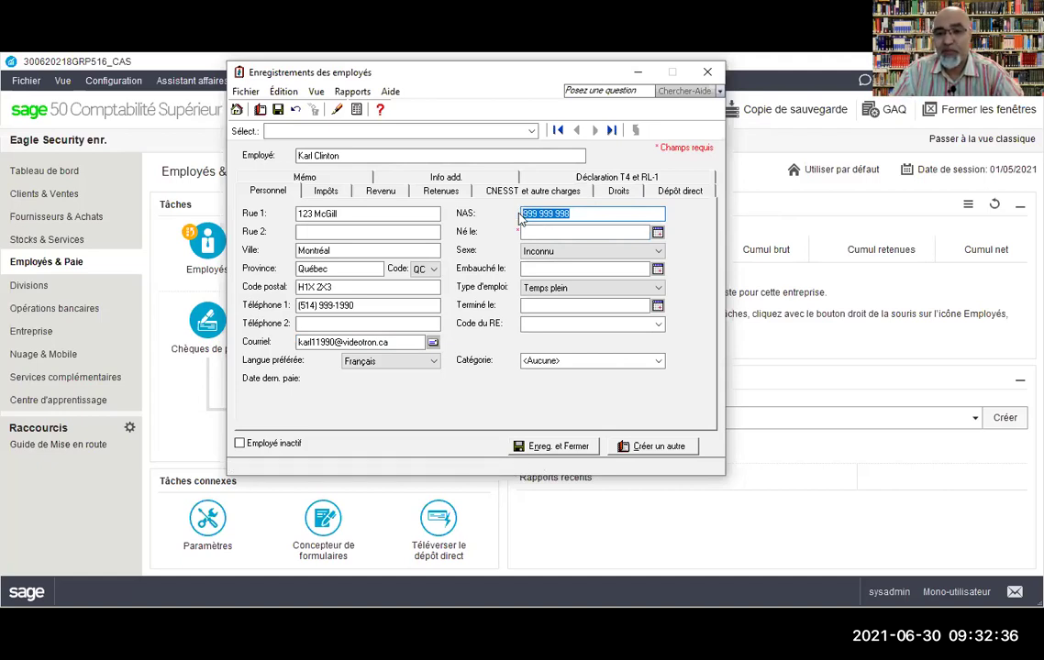
{"action": "left_click", "coordinate": [532, 233]}
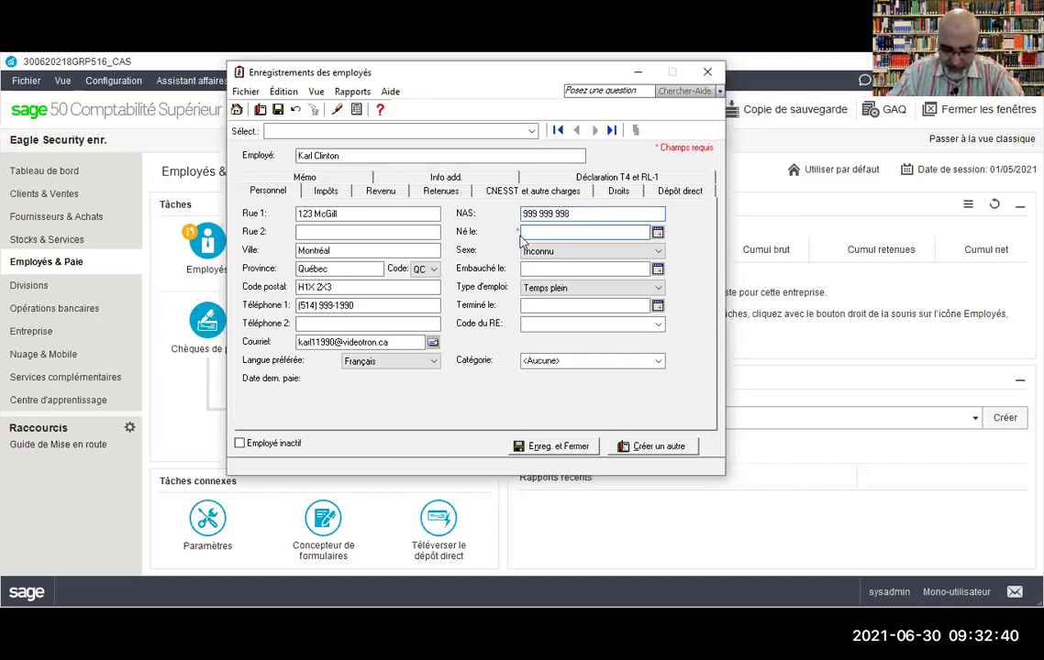
Step: Enter the employee's birth date and set Sexe to Homme
{"action": "type", "text": "09"}
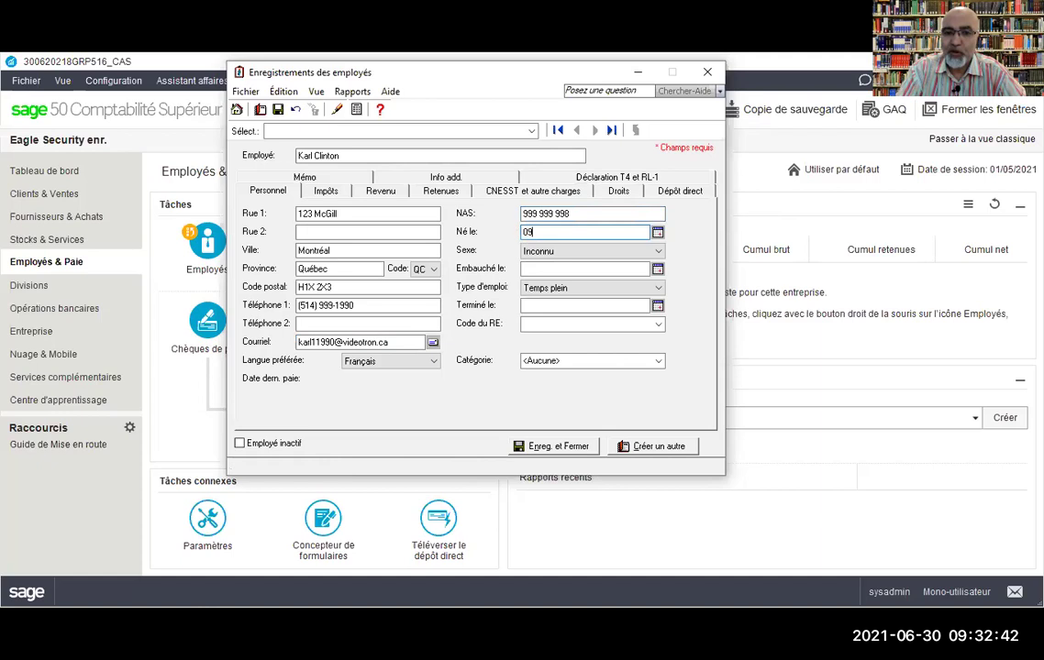
{"action": "type", "text": "/09/1990"}
{"action": "key", "text": "Tab"}
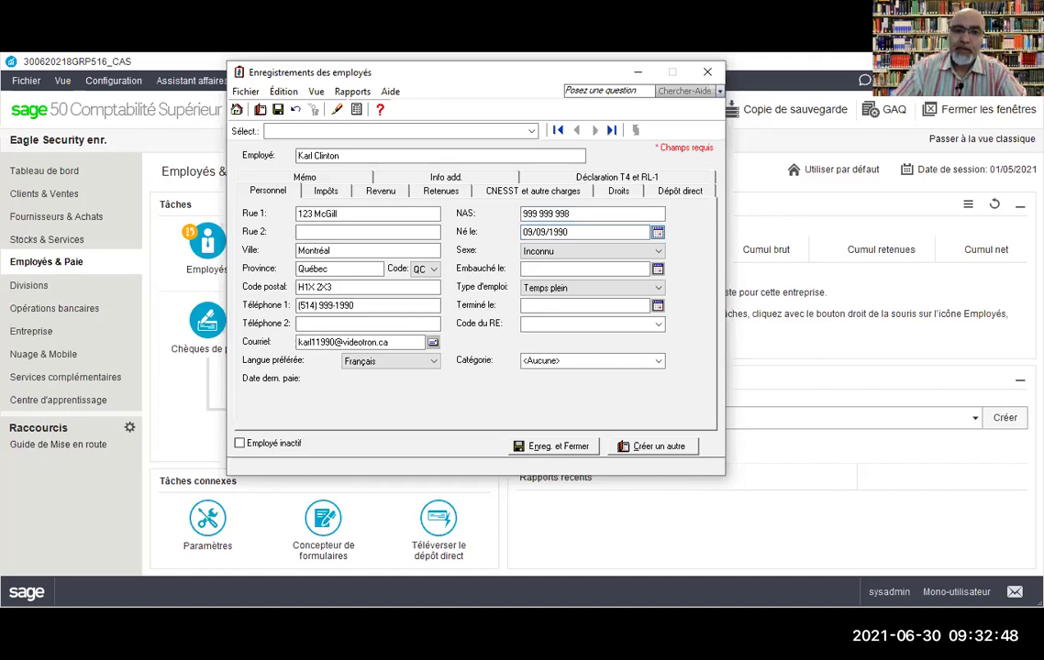
{"action": "left_click", "coordinate": [655, 252]}
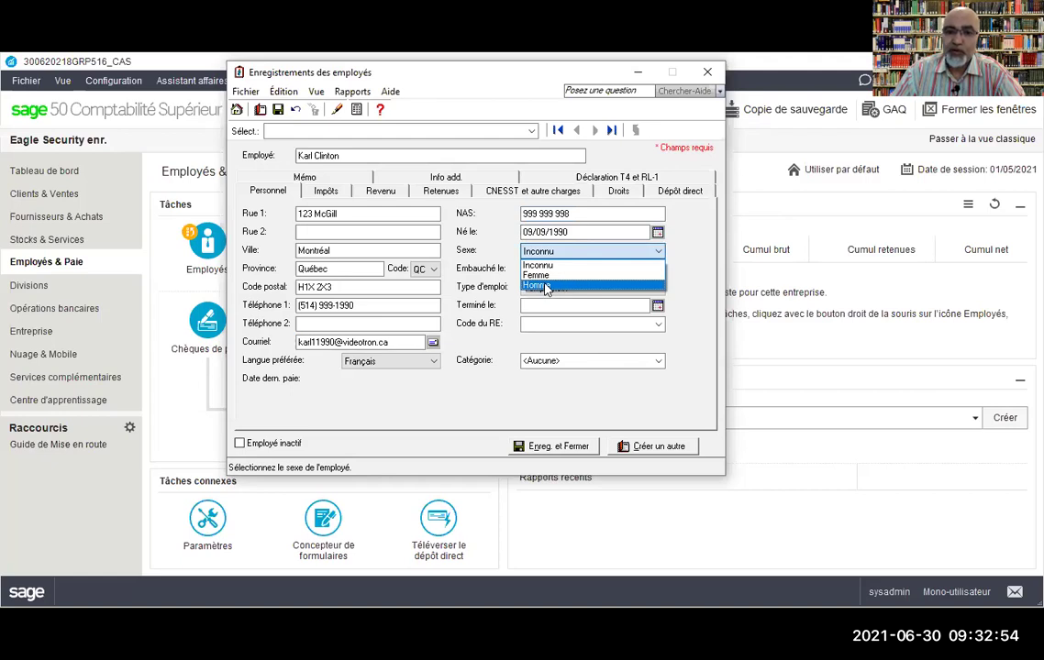
{"action": "left_click", "coordinate": [546, 286]}
{"action": "left_click", "coordinate": [537, 268]}
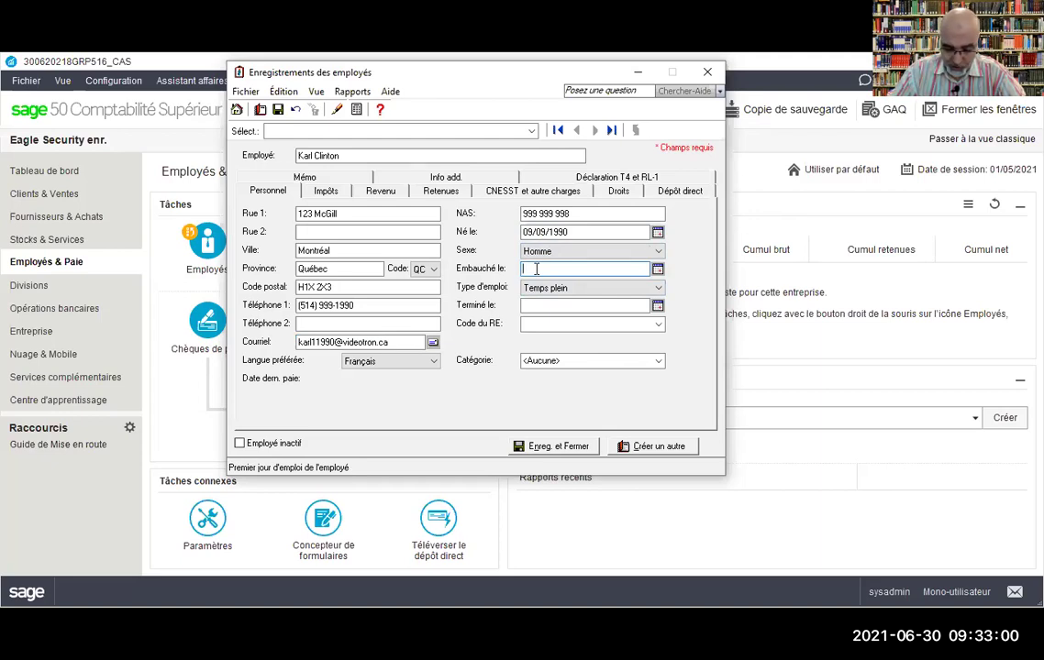
Step: Set the hire date to 10/05/2021 and keep Temps plein as employment type
{"action": "type", "text": "10052021"}
{"action": "key", "text": "Tab"}
{"action": "key", "text": "Tab"}
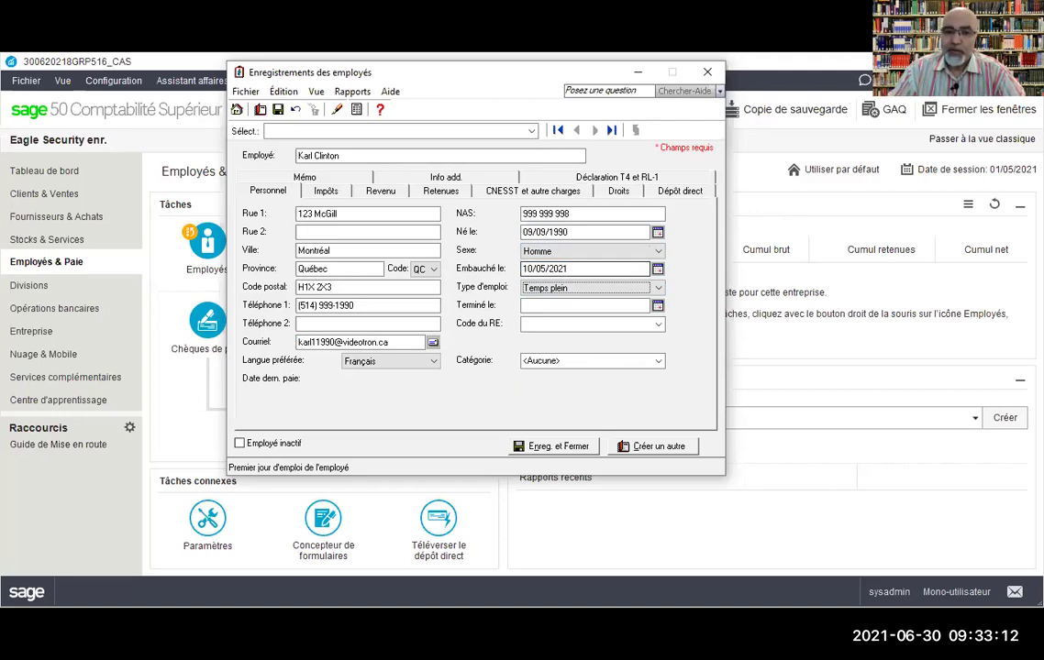
{"action": "left_click", "coordinate": [658, 289]}
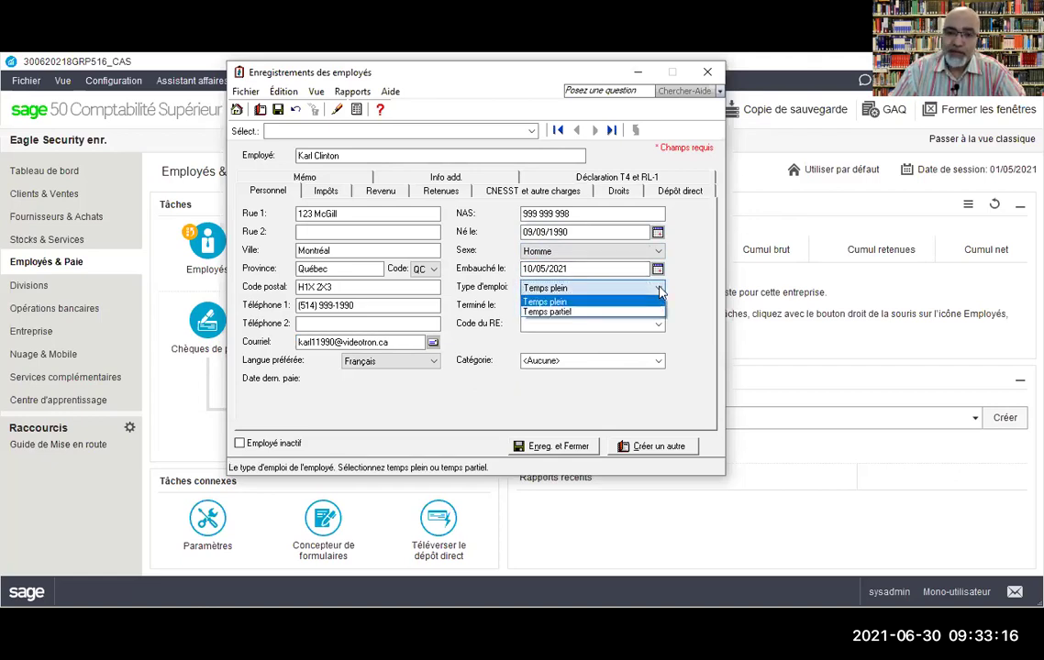
{"action": "left_click", "coordinate": [555, 301]}
{"action": "left_click", "coordinate": [550, 306]}
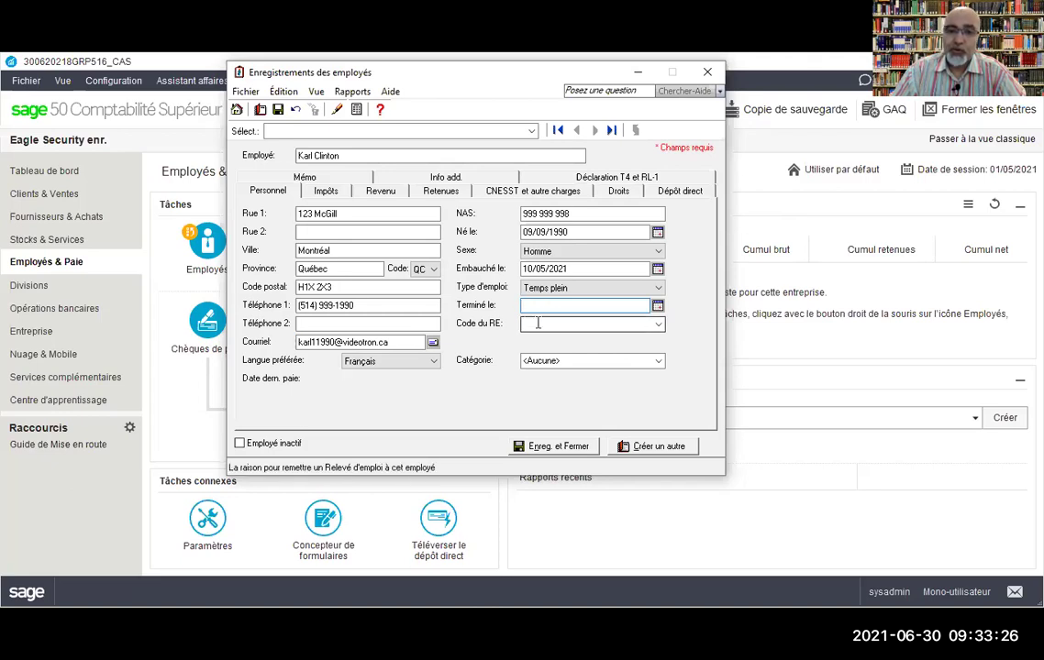
{"action": "left_click", "coordinate": [539, 322]}
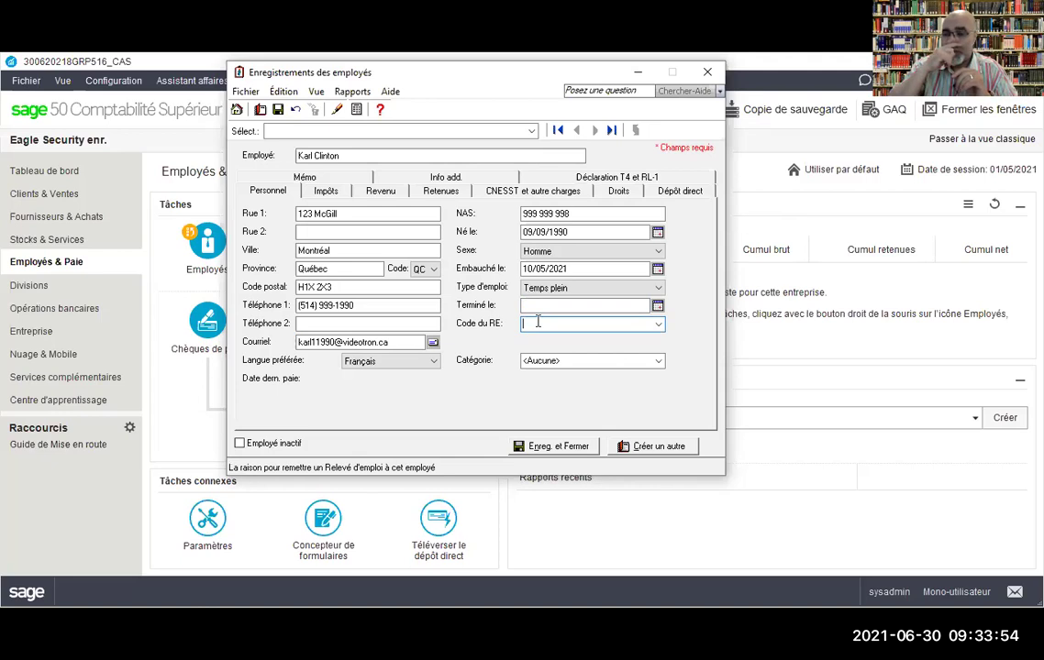
{"action": "left_click", "coordinate": [659, 326]}
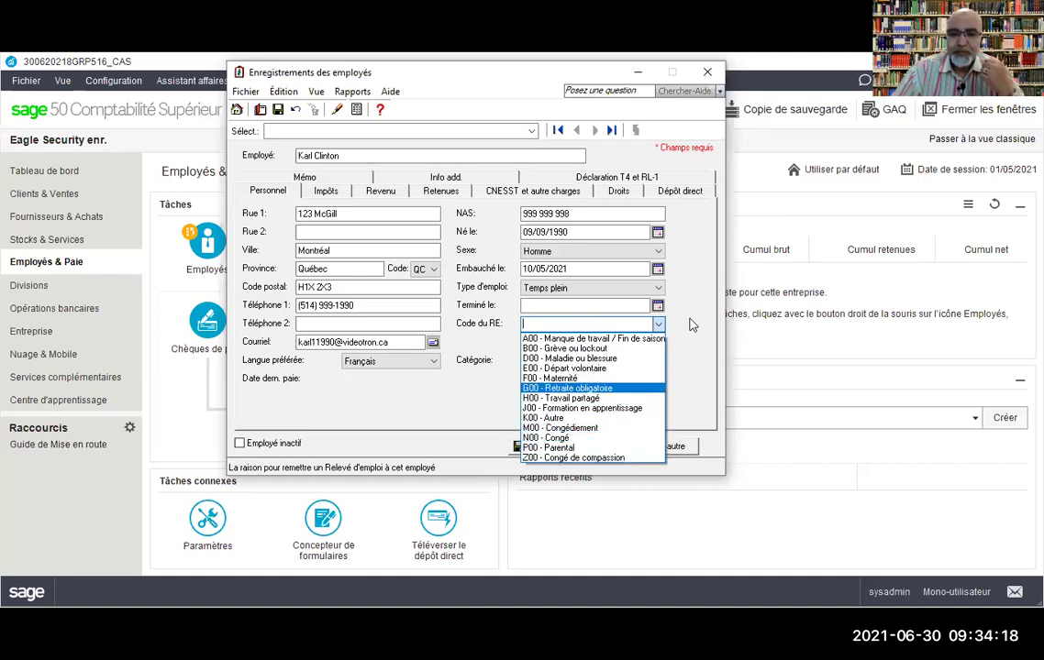
{"action": "left_click", "coordinate": [617, 362]}
{"action": "left_click", "coordinate": [617, 361]}
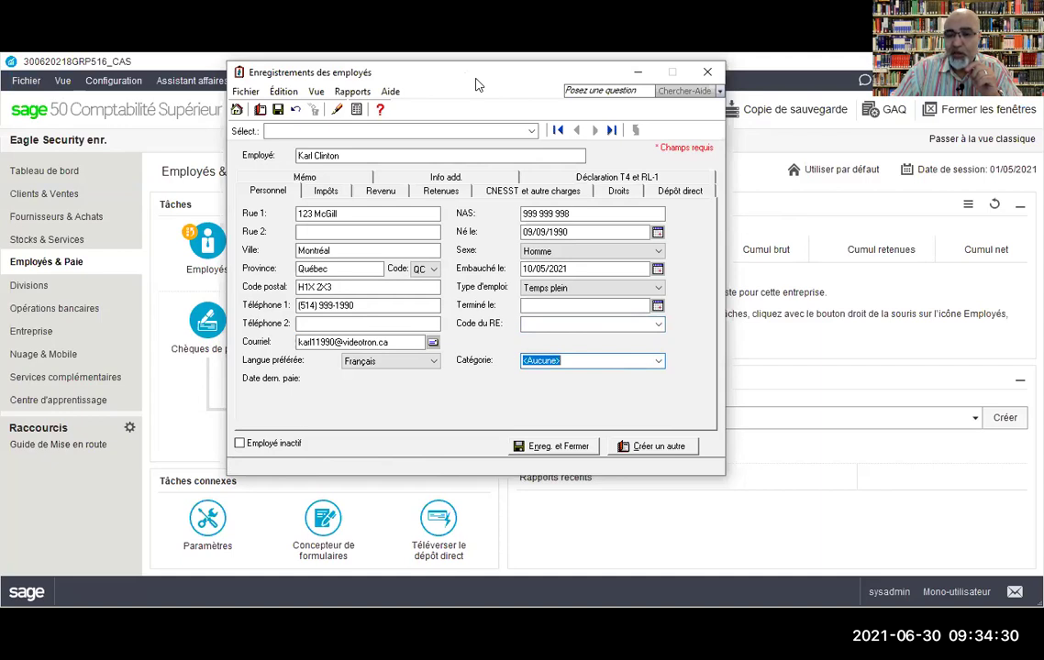
Step: Enter Technicien comptable as the Catégorie and add it as a new category
{"action": "left_click_drag", "start_coordinate": [475, 84], "coordinate": [523, 88]}
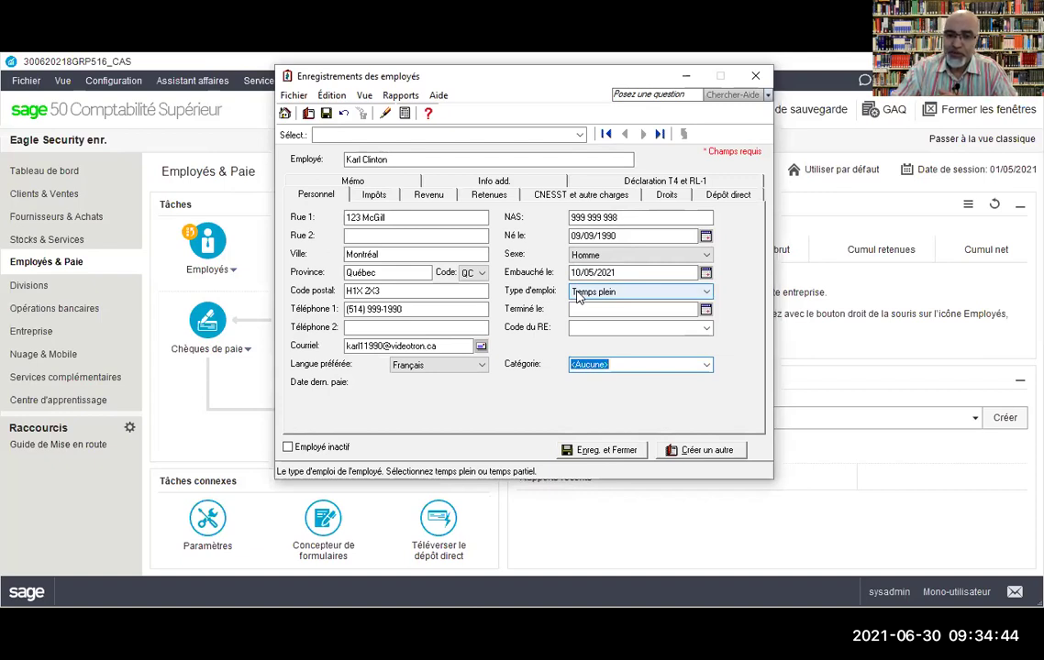
{"action": "type", "text": "Techni"}
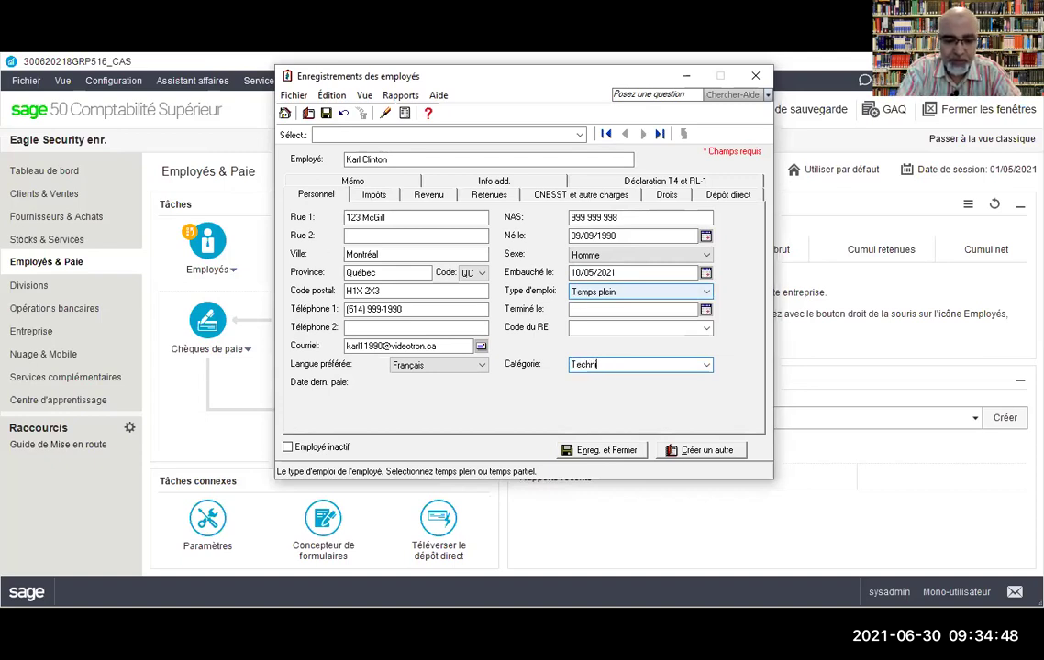
{"action": "type", "text": "cien compt"}
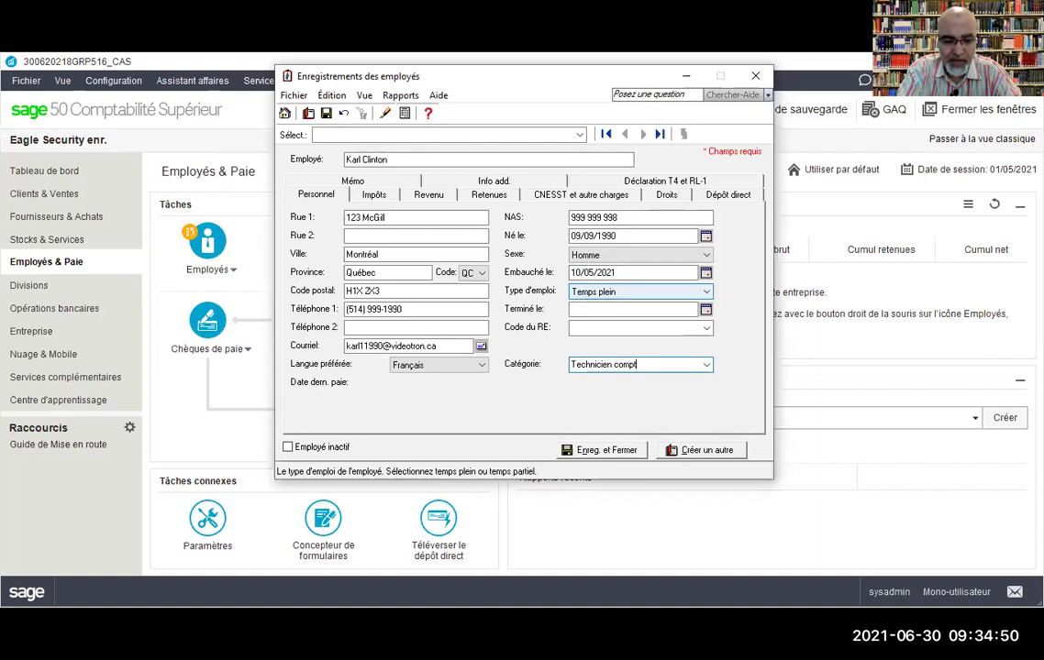
{"action": "type", "text": "able"}
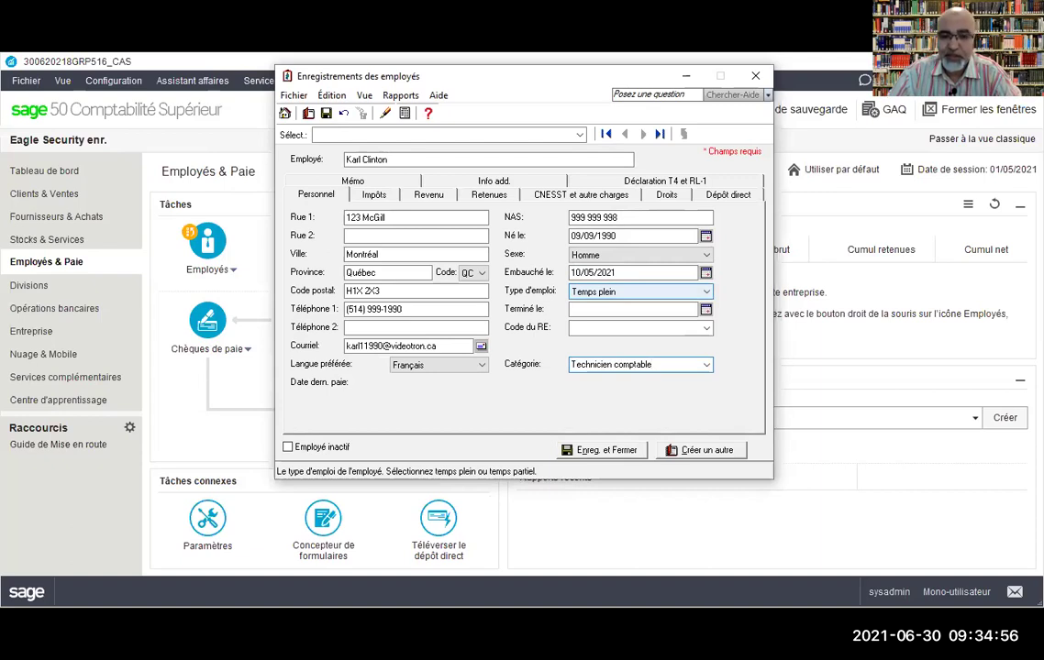
{"action": "key", "text": "Tab"}
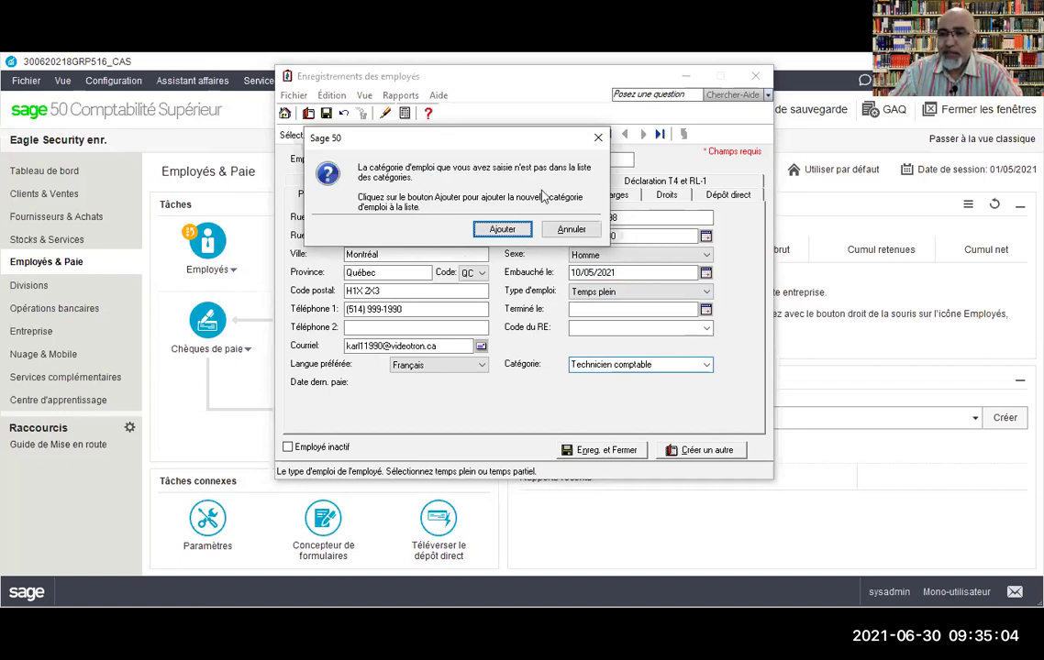
{"action": "left_click", "coordinate": [502, 230]}
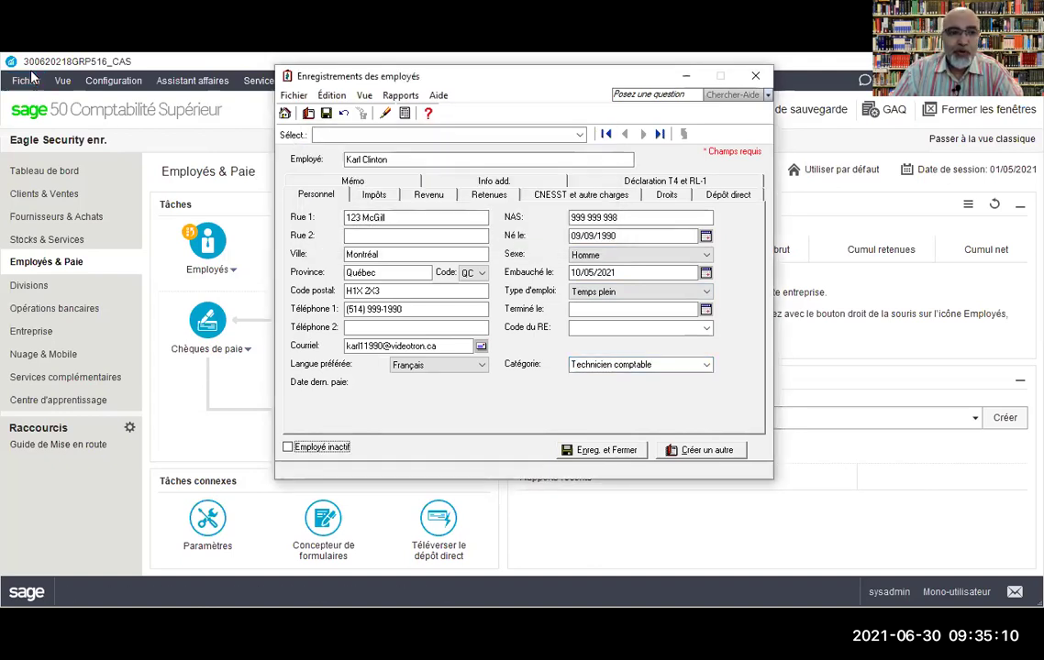
{"action": "left_click", "coordinate": [203, 525]}
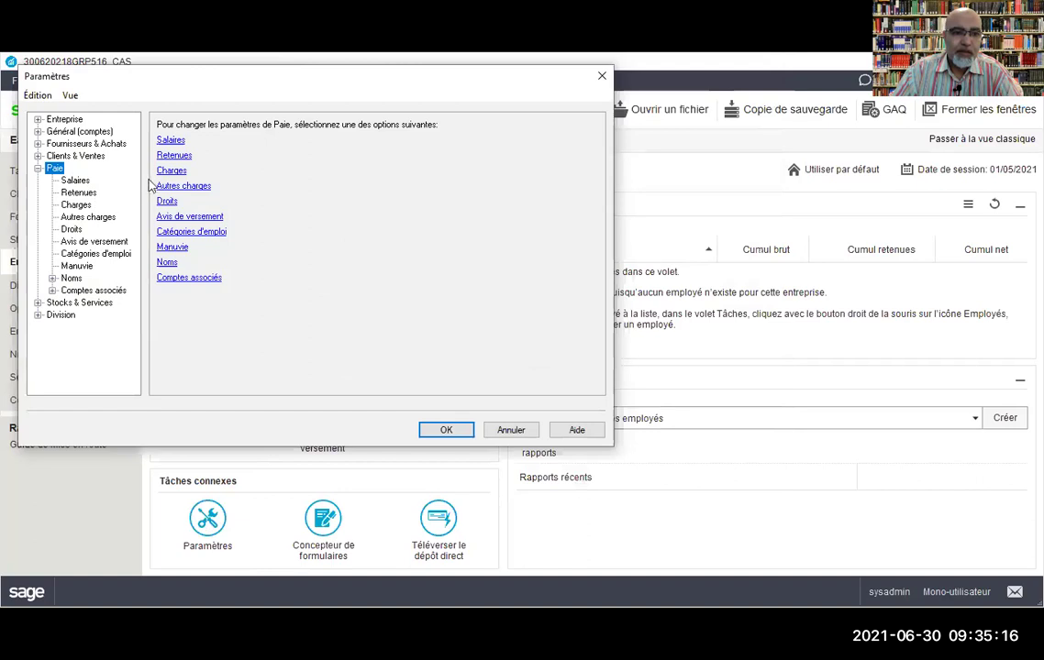
{"action": "left_click", "coordinate": [193, 233]}
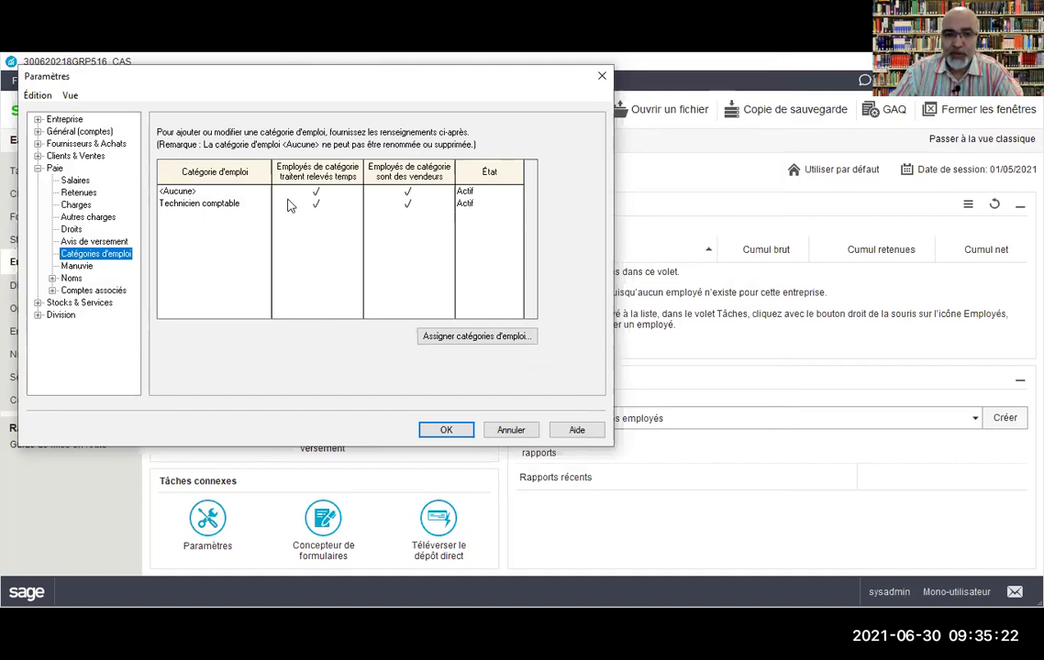
{"action": "left_click", "coordinate": [185, 215]}
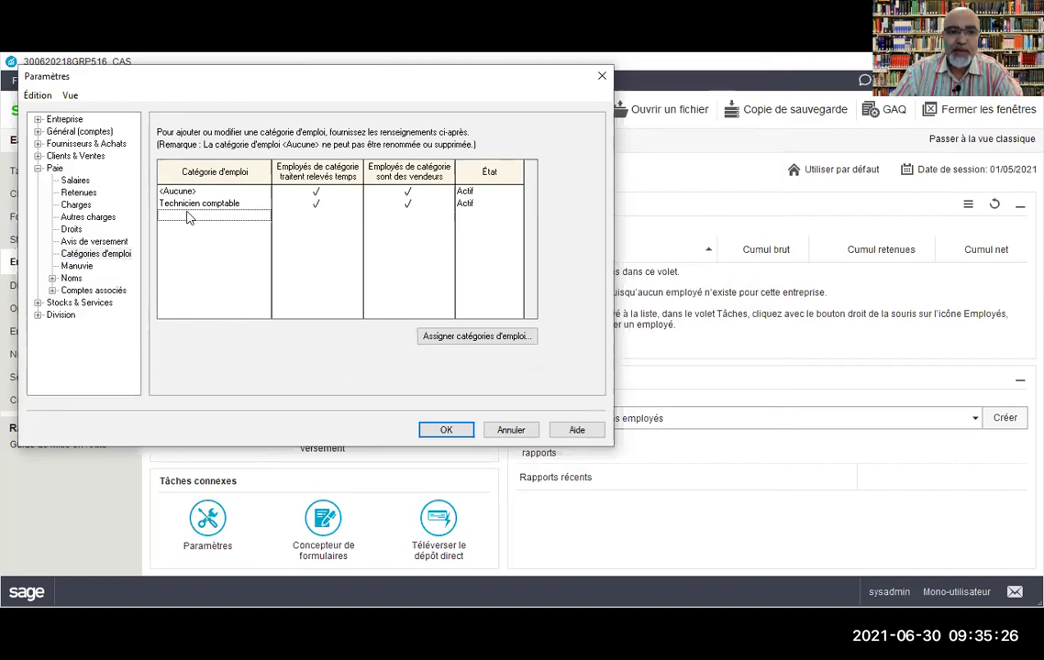
{"action": "left_click", "coordinate": [510, 430]}
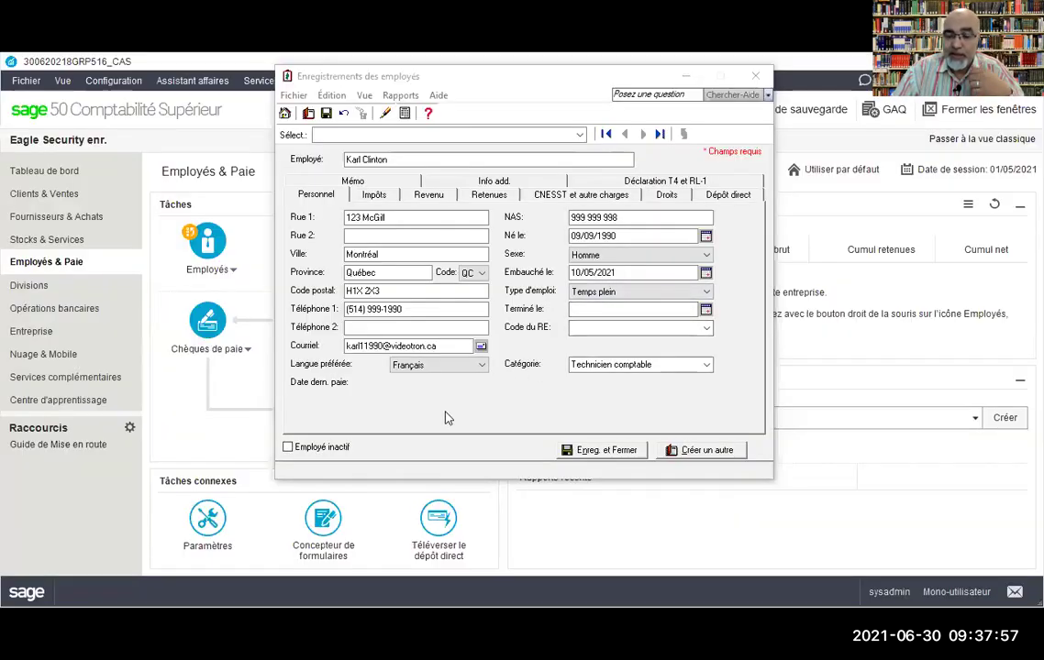
Step: Toggle Employé inactif on and off so the employee stays active
{"action": "left_click", "coordinate": [287, 447]}
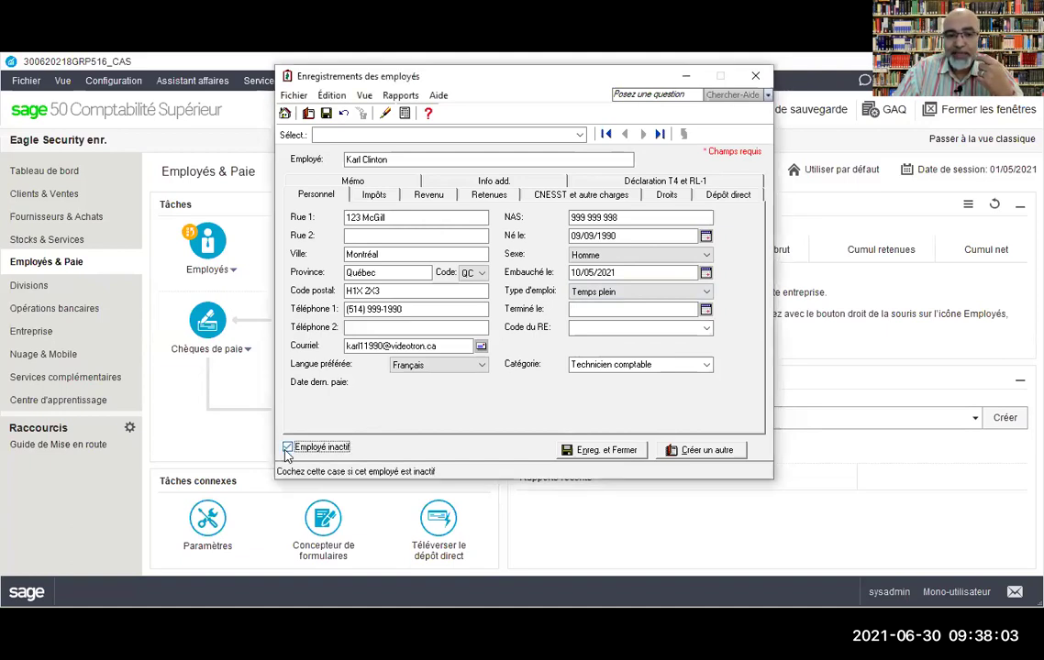
{"action": "left_click", "coordinate": [287, 448]}
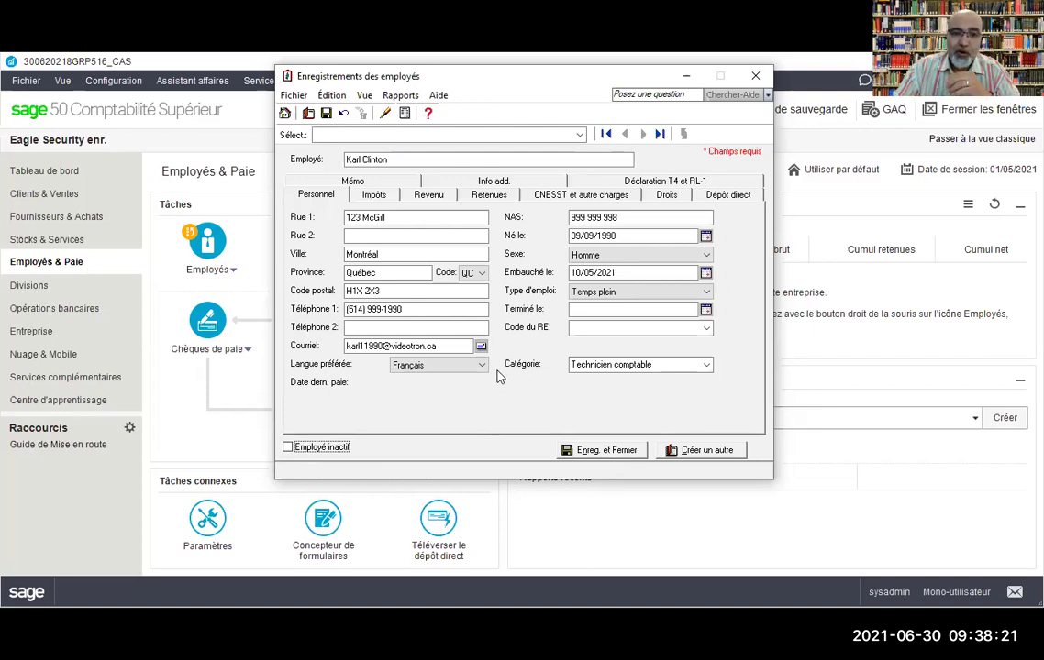
Step: On the Impôts tab, set the employee's tax table to Québec
{"action": "left_click", "coordinate": [374, 196]}
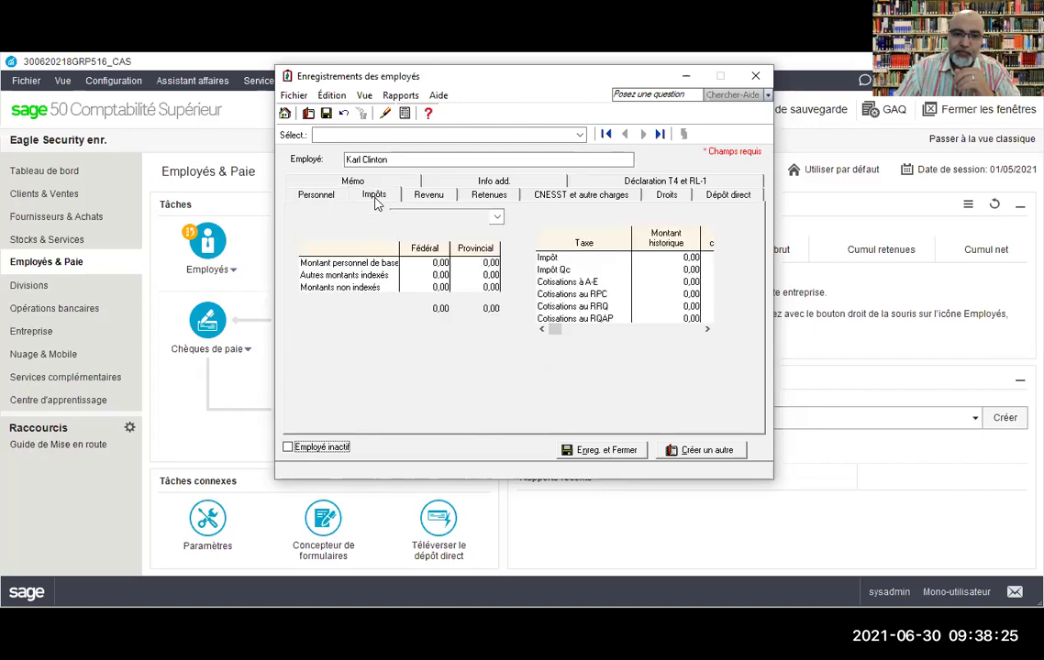
{"action": "left_click", "coordinate": [413, 215]}
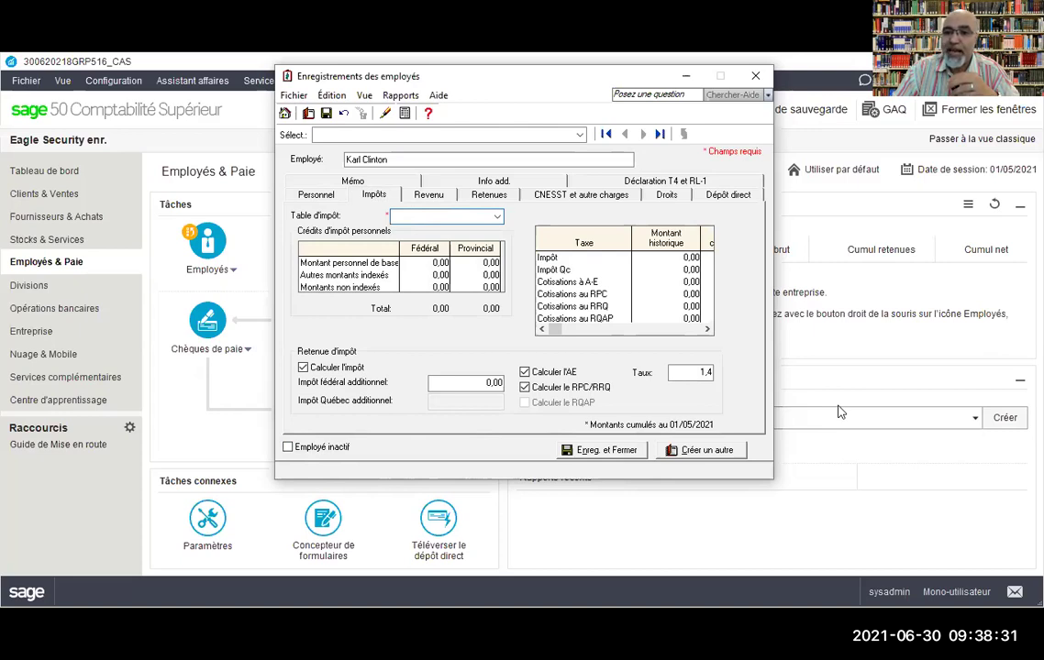
{"action": "left_click", "coordinate": [841, 95]}
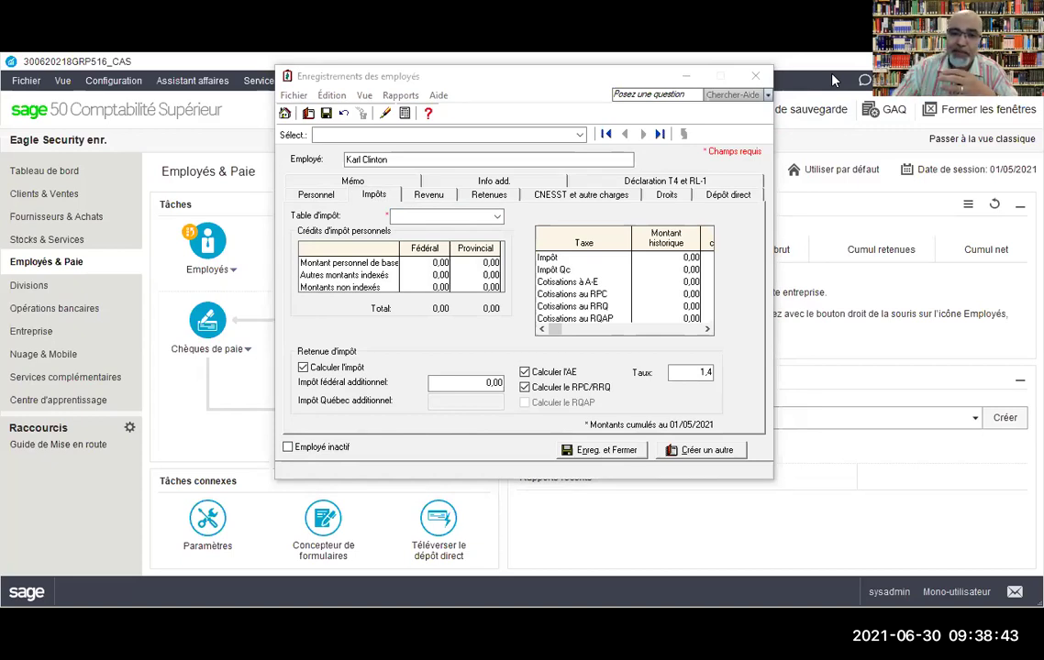
{"action": "left_click", "coordinate": [497, 218]}
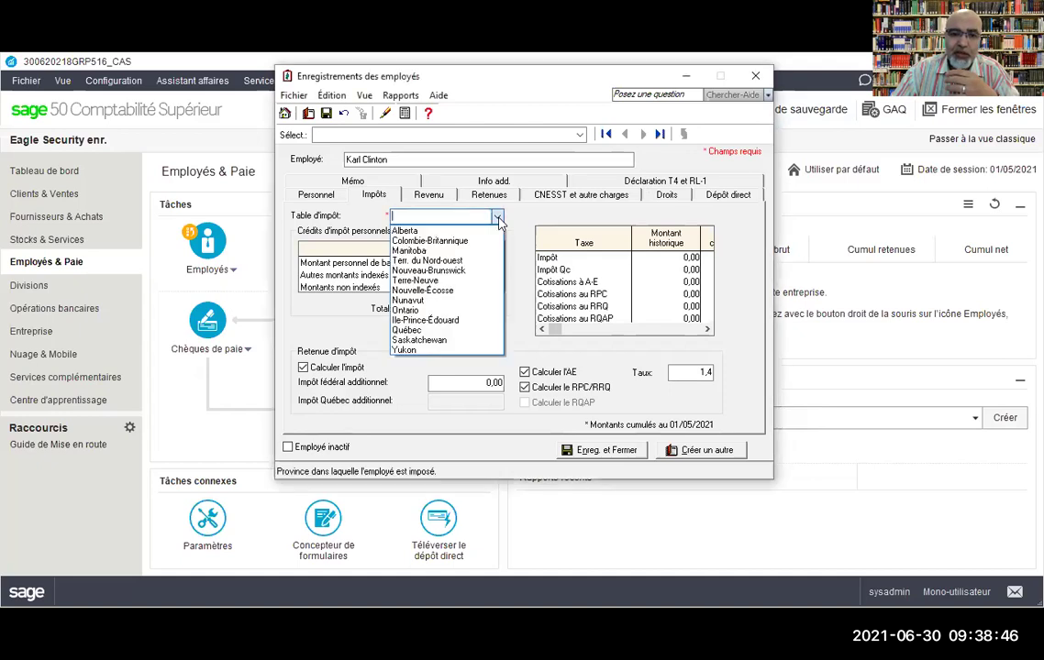
{"action": "left_click", "coordinate": [410, 332]}
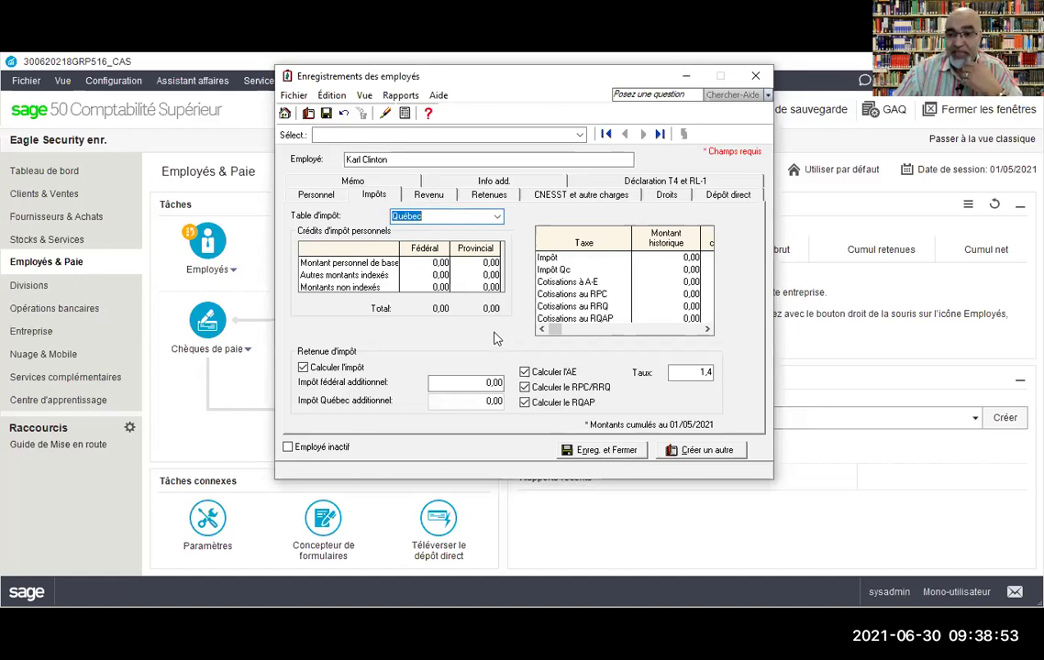
{"action": "left_click", "coordinate": [425, 265]}
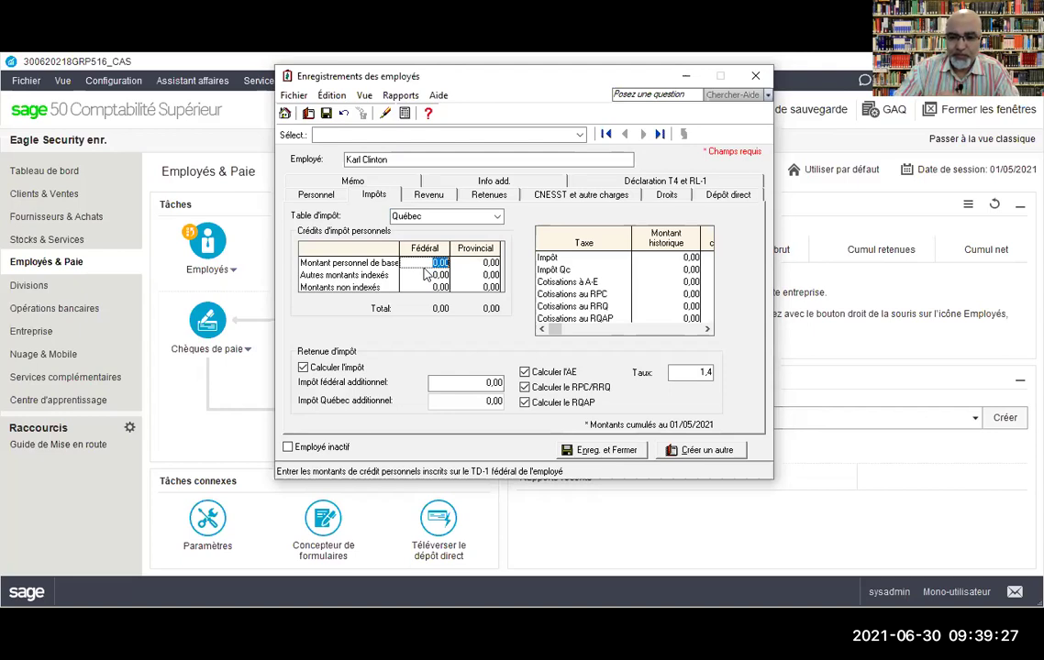
Step: Enter basic personal amounts of 13808 federal and 15728 provincial
{"action": "type", "text": "13808"}
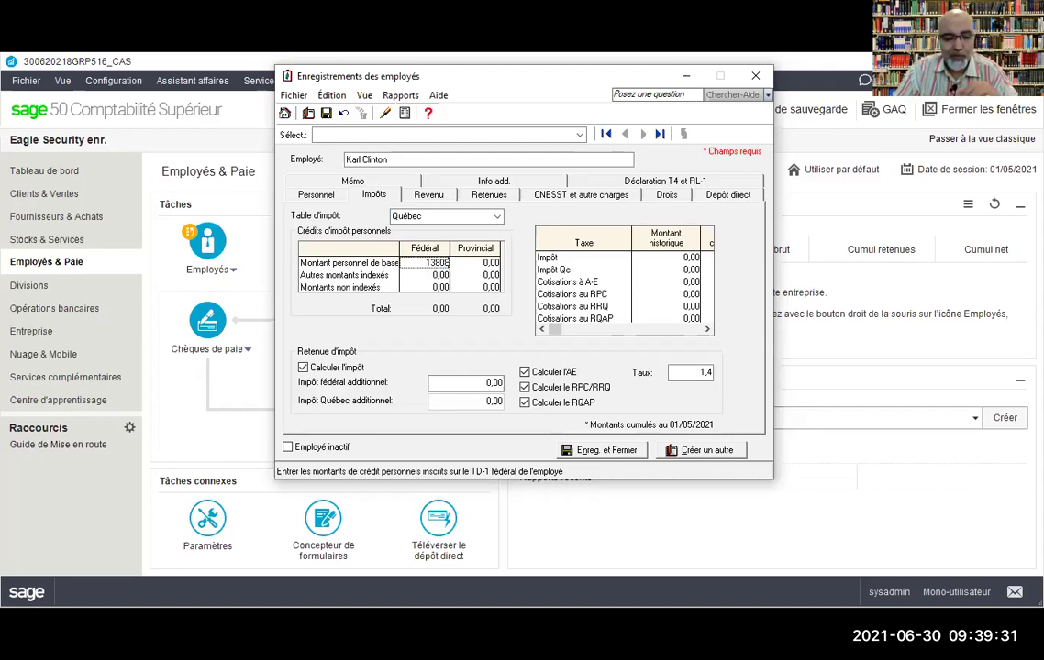
{"action": "key", "text": "Tab"}
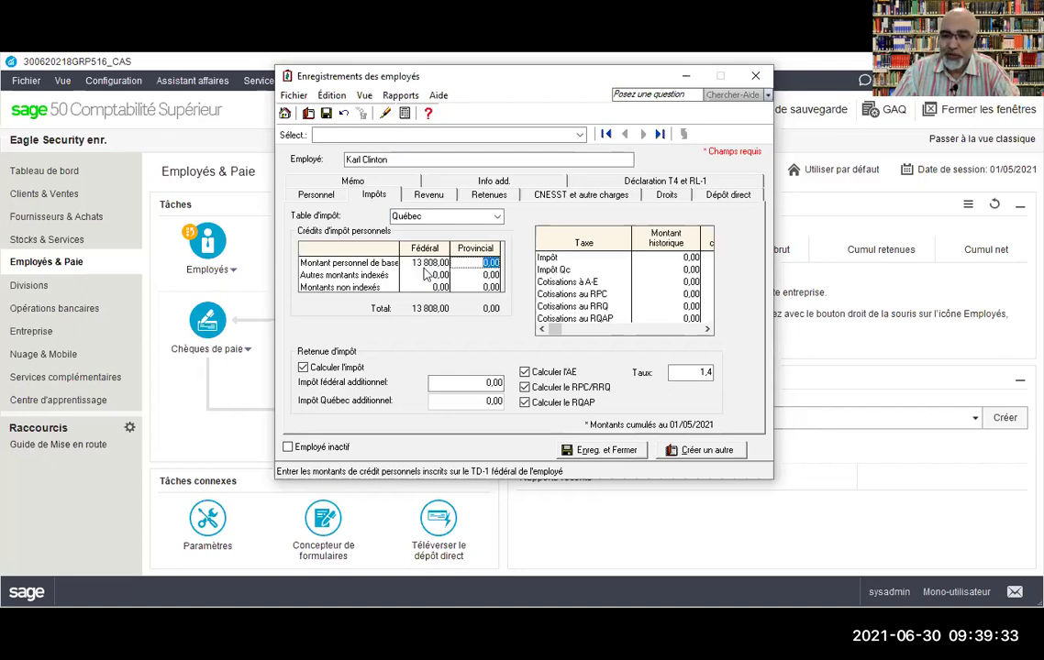
{"action": "type", "text": "1572"}
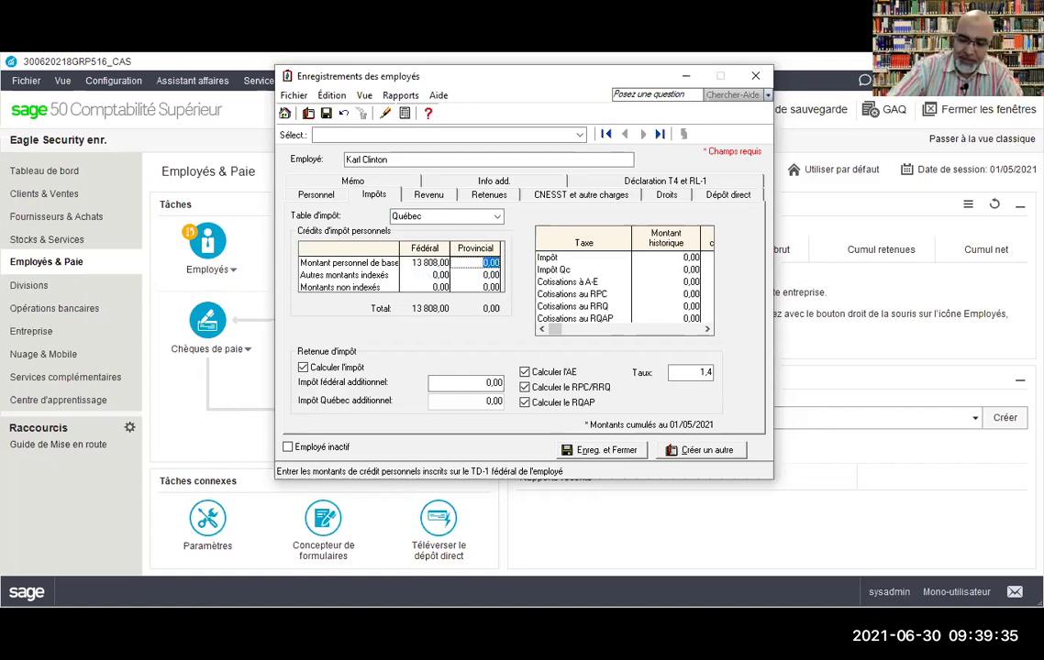
{"action": "type", "text": "8"}
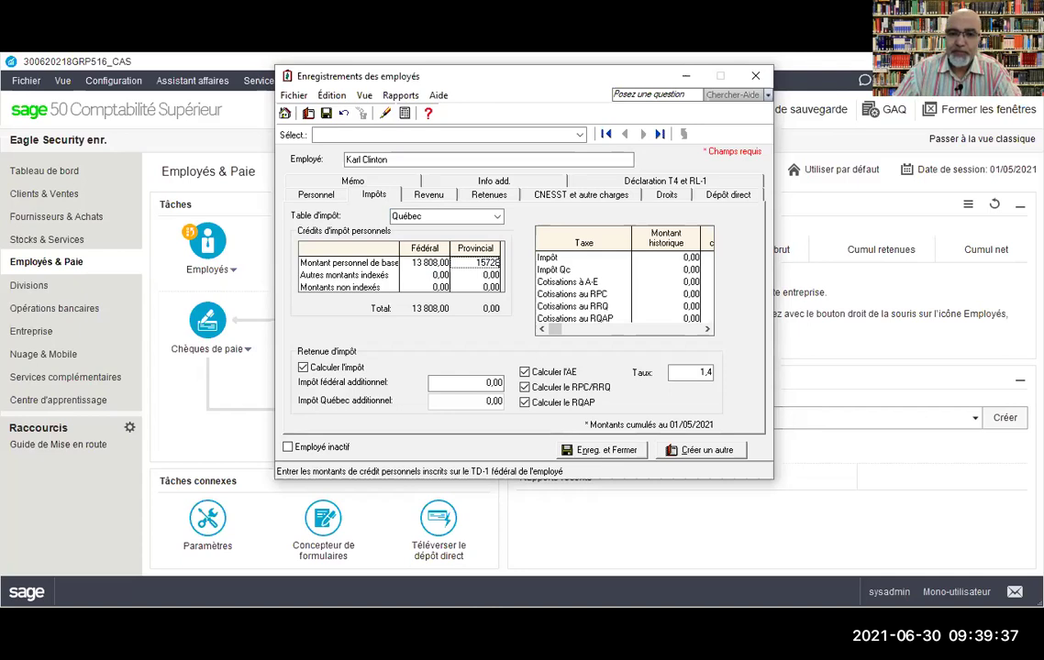
{"action": "left_click", "coordinate": [426, 274]}
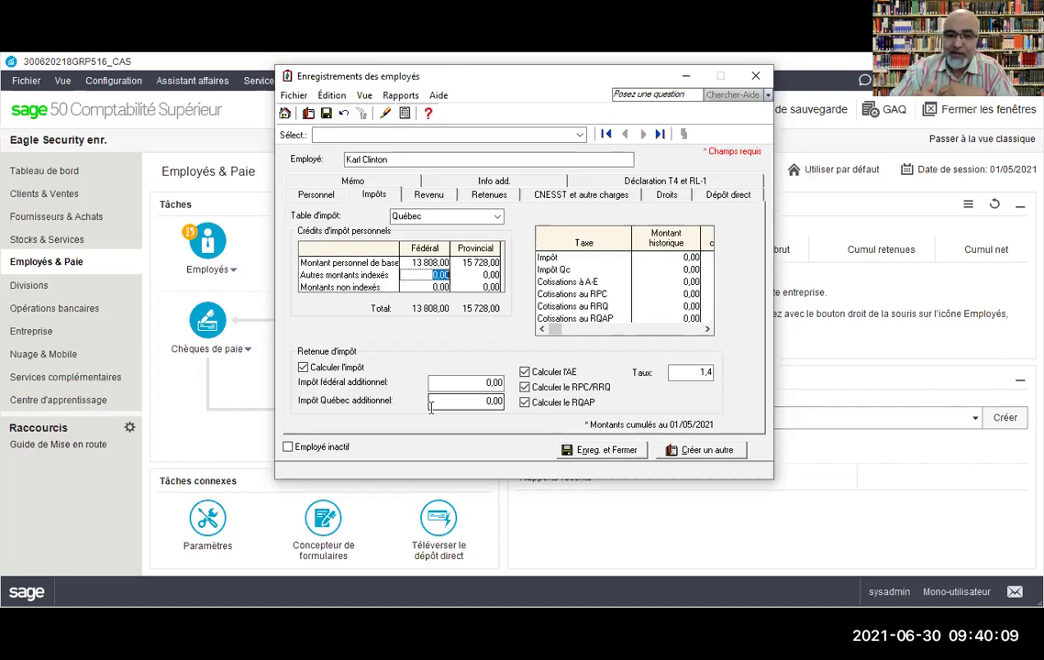
{"action": "left_click", "coordinate": [462, 381]}
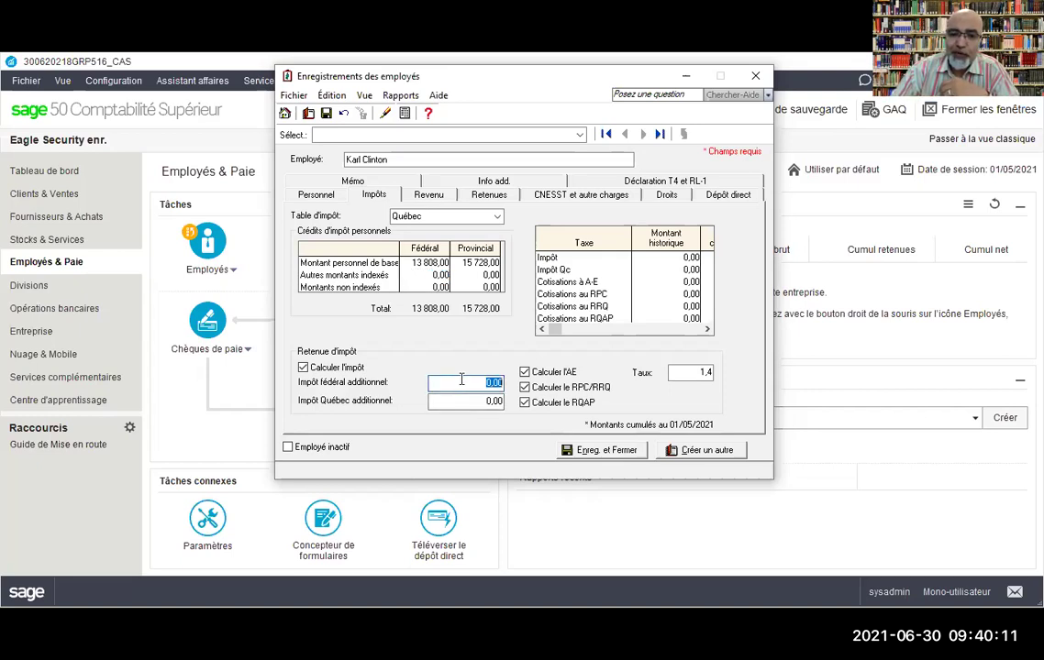
{"action": "left_click", "coordinate": [463, 400]}
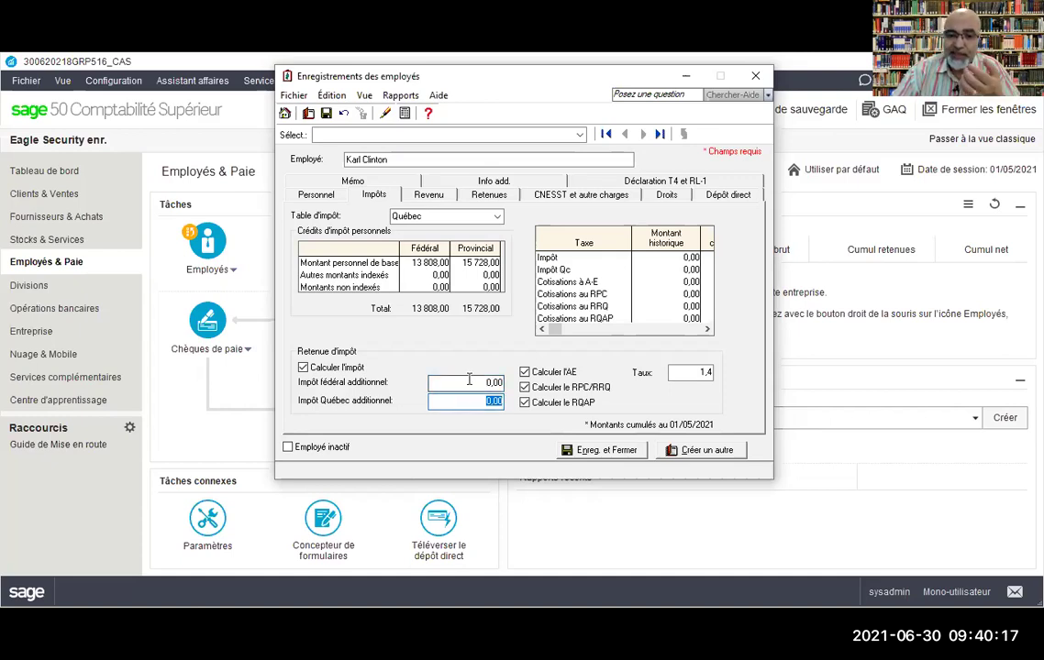
{"action": "key", "text": "shift+Tab"}
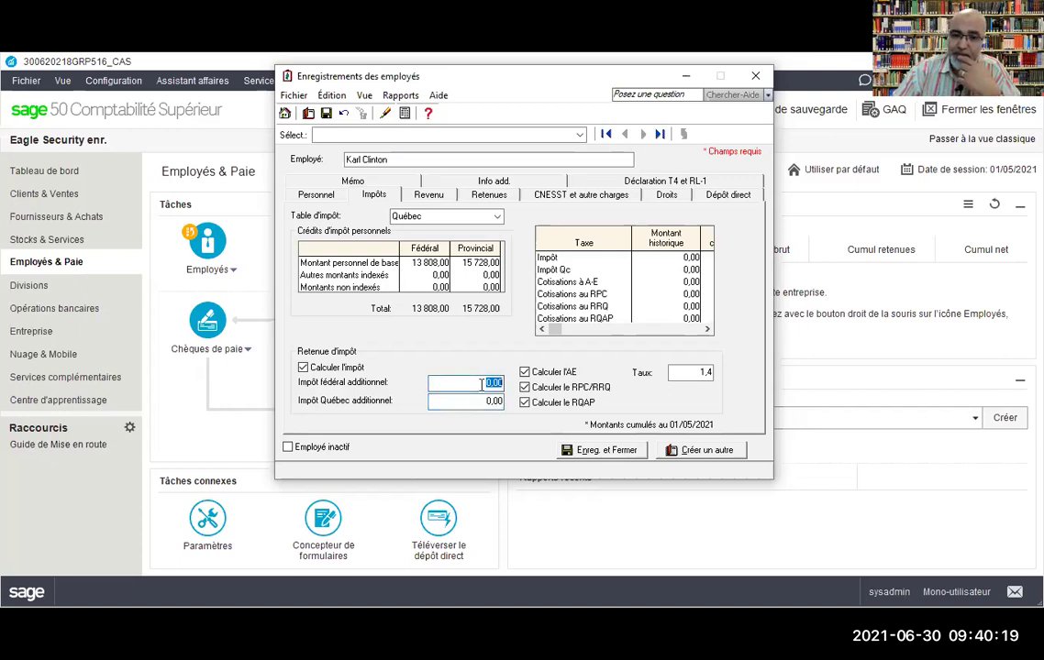
{"action": "key", "text": "Tab"}
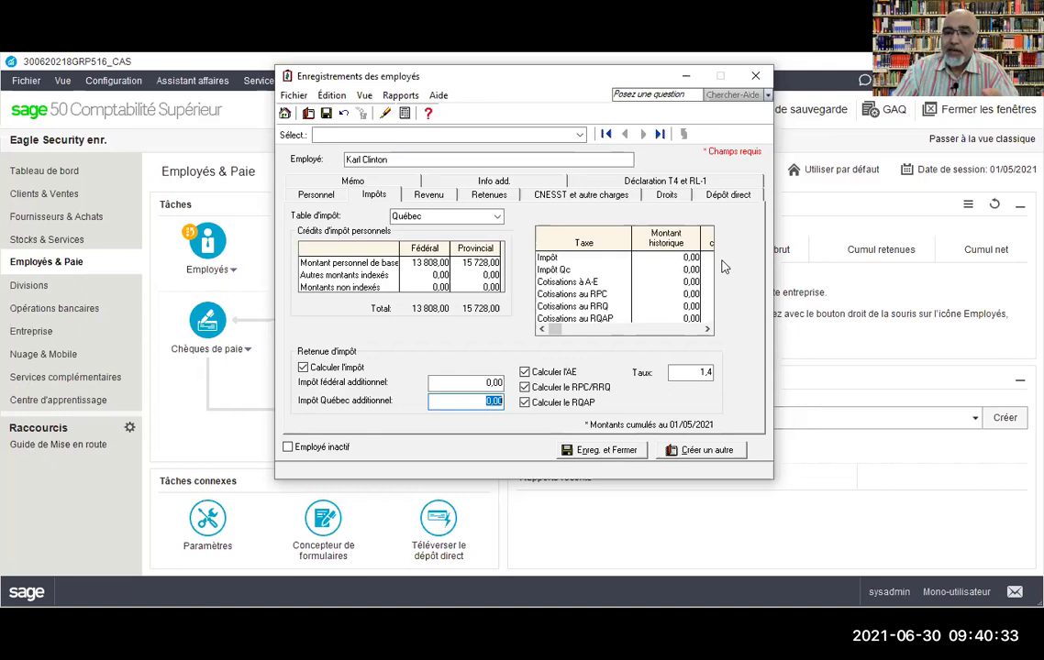
{"action": "key", "text": "Tab"}
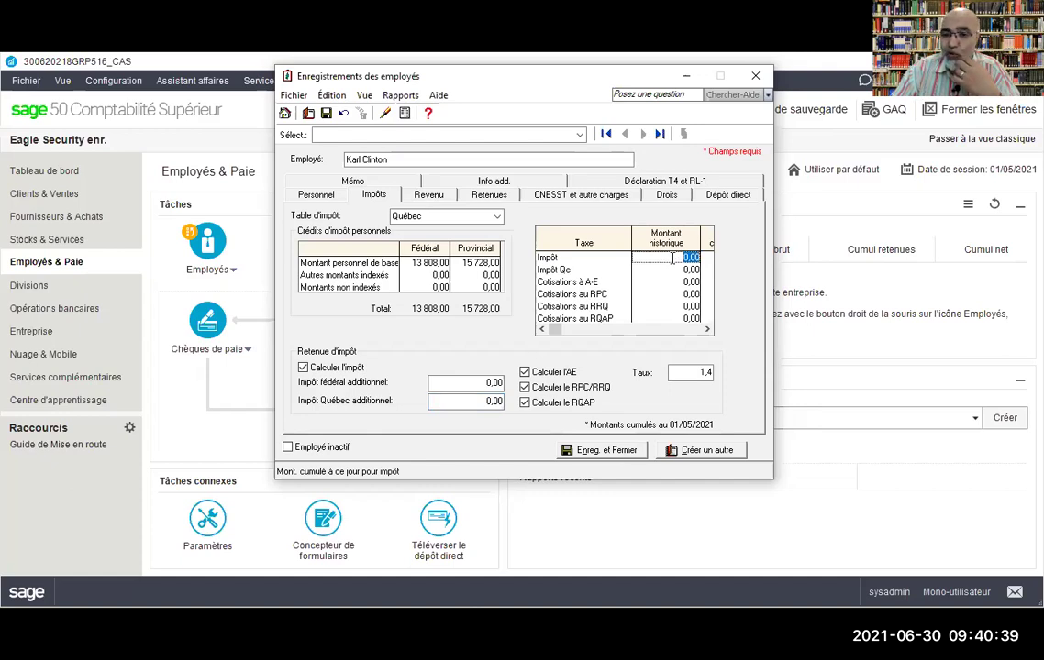
{"action": "left_click", "coordinate": [674, 269]}
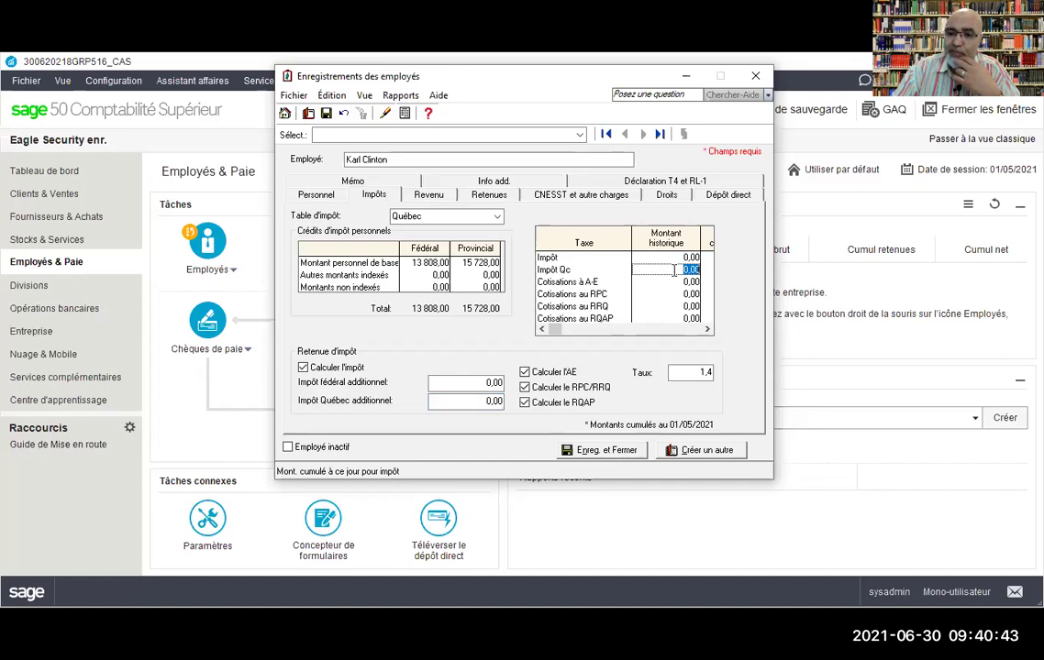
{"action": "left_click", "coordinate": [684, 282]}
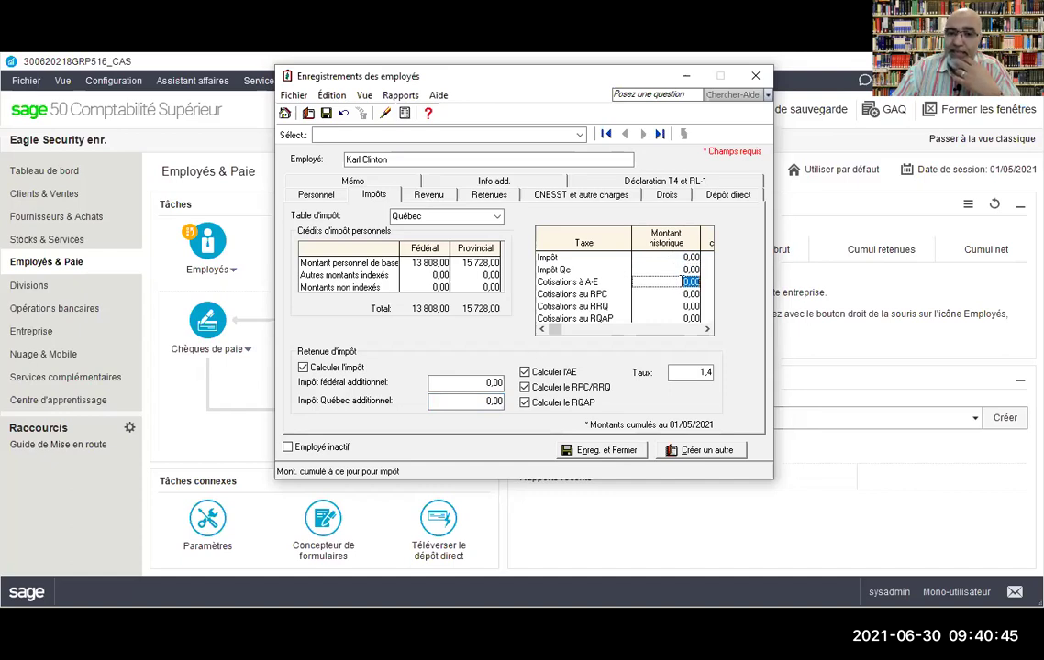
{"action": "left_click", "coordinate": [677, 292]}
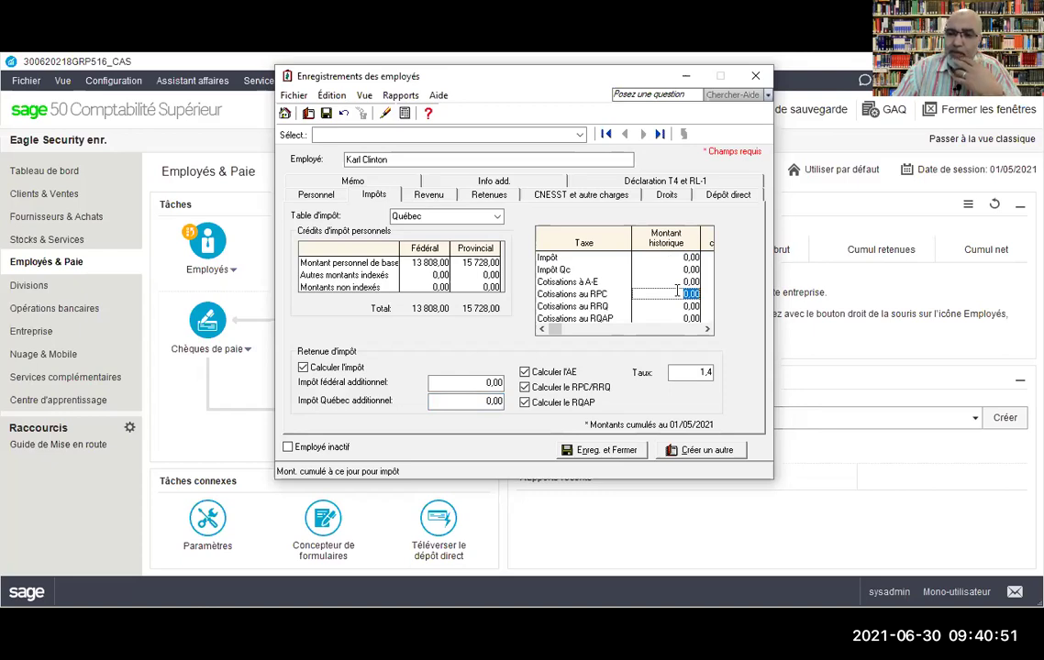
{"action": "left_click", "coordinate": [682, 307]}
{"action": "left_click", "coordinate": [681, 317]}
{"action": "left_click", "coordinate": [680, 314]}
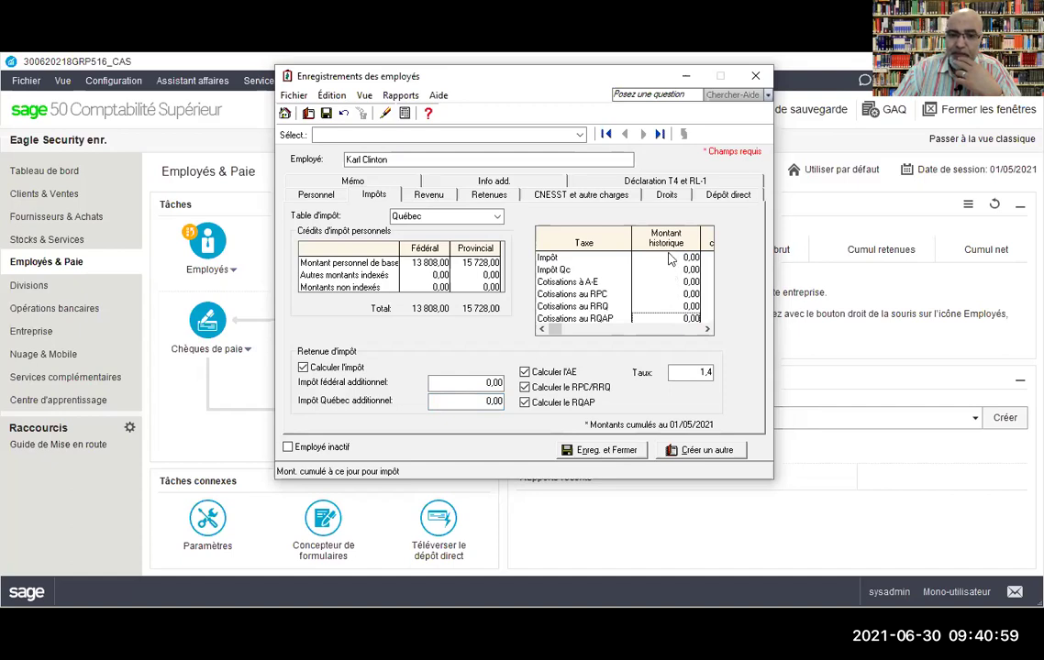
Step: Review the Impôts tab settings, then move to the Revenu tab
{"action": "left_click", "coordinate": [312, 195]}
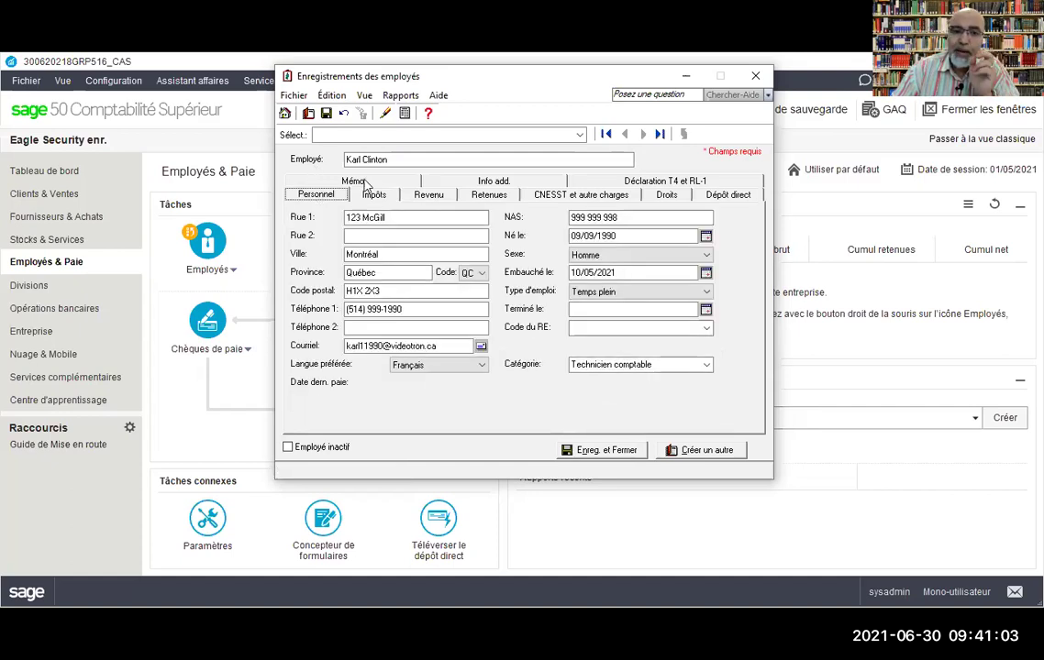
{"action": "left_click", "coordinate": [373, 197]}
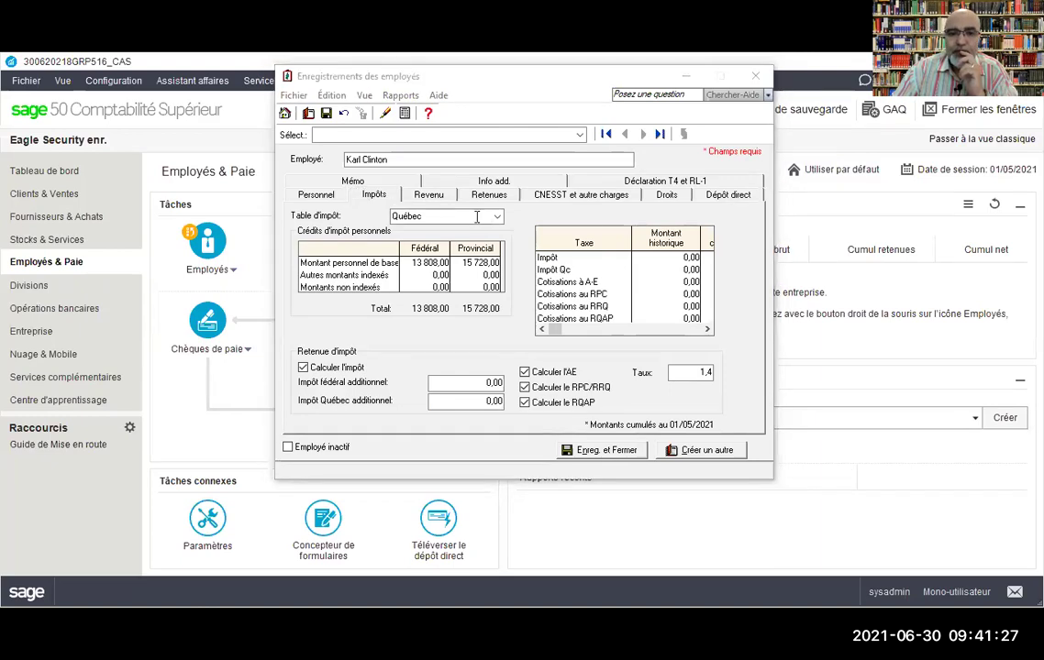
{"action": "left_click", "coordinate": [440, 200]}
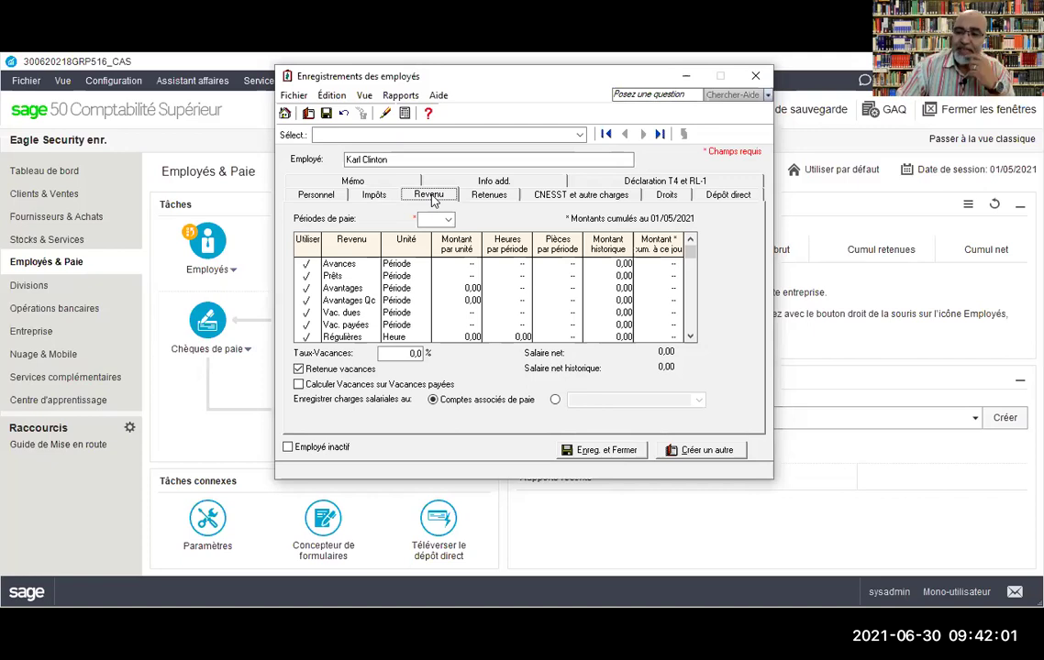
Step: Set Périodes de paie to 26 per year
{"action": "left_click", "coordinate": [434, 198]}
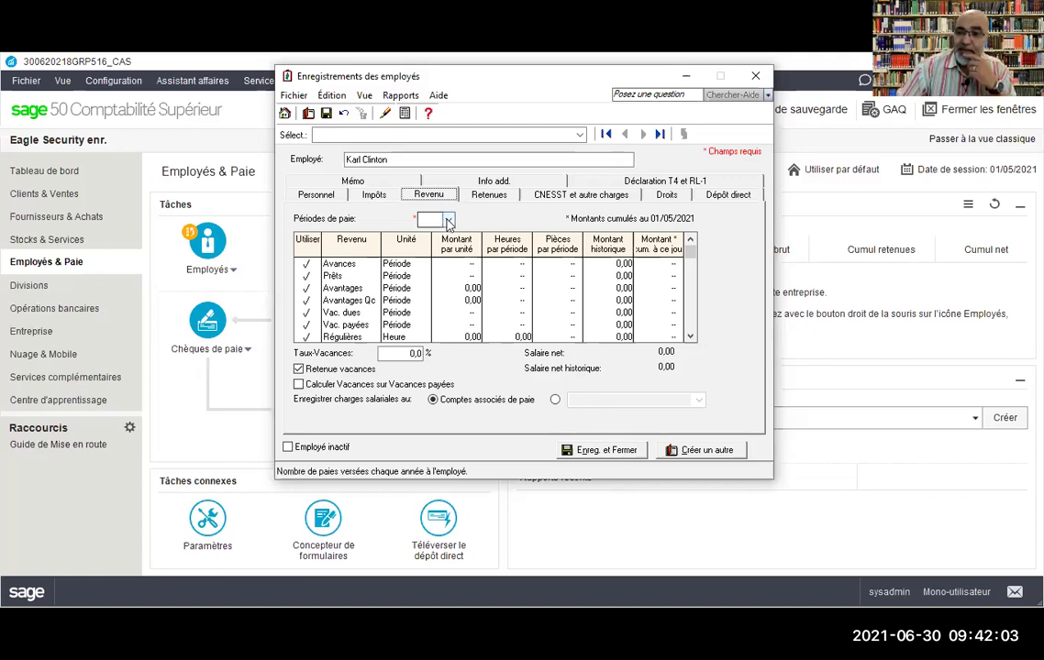
{"action": "left_click", "coordinate": [447, 220]}
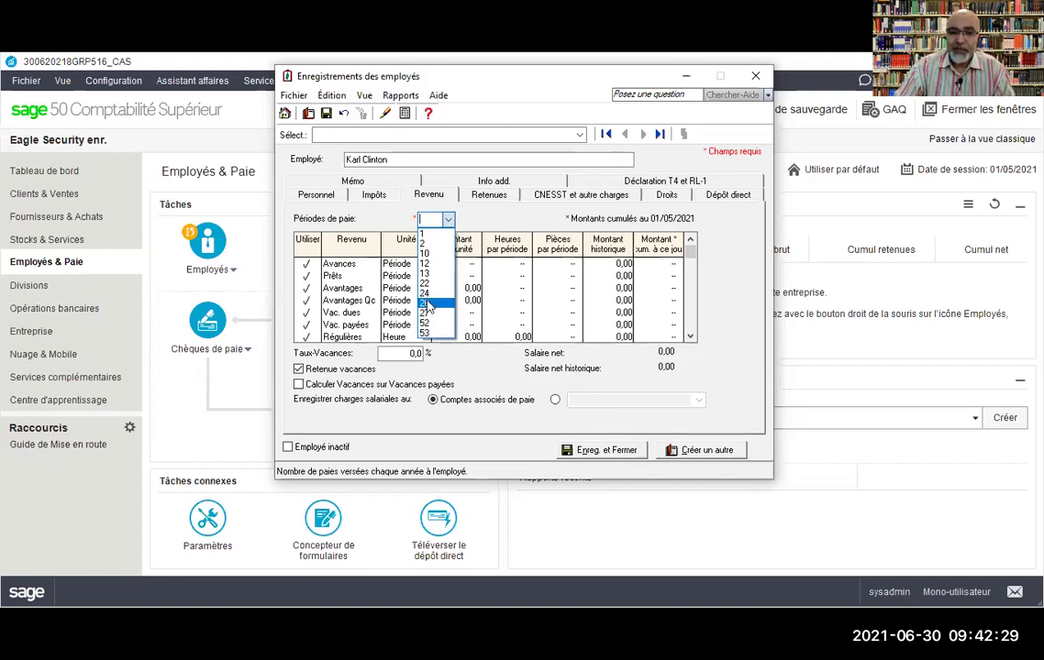
{"action": "left_click", "coordinate": [427, 304]}
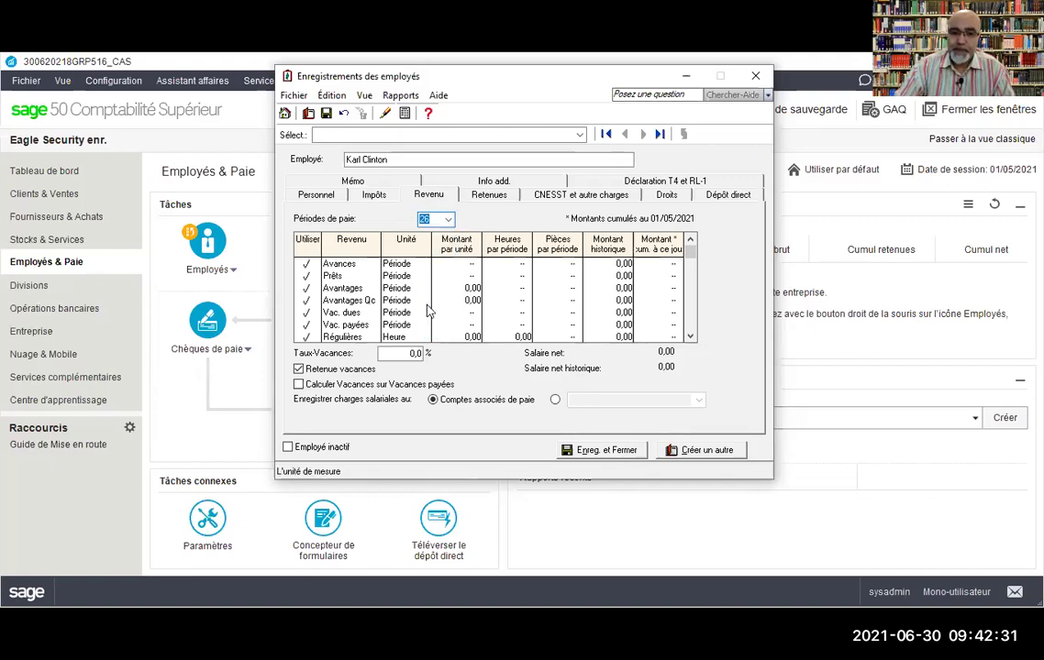
Step: Scroll through the Revenu list reviewing Avances, Avantages, Vac. dues and Vac. payées
{"action": "scroll", "coordinate": [500, 298], "scroll_direction": "down", "scroll_amount": 1}
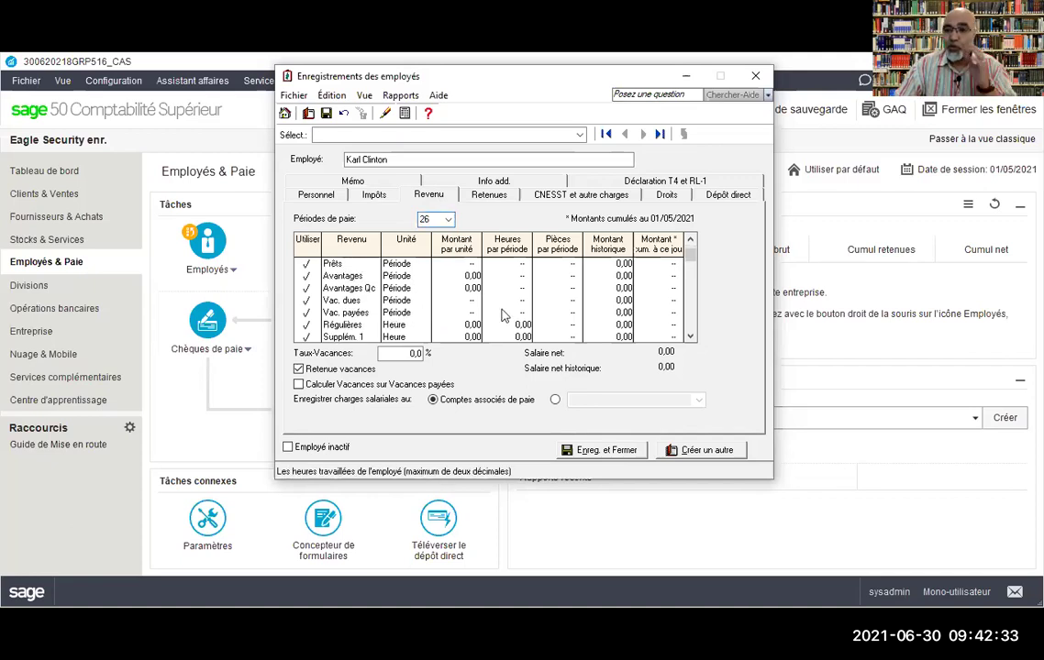
{"action": "scroll", "coordinate": [431, 321], "scroll_direction": "down", "scroll_amount": 1}
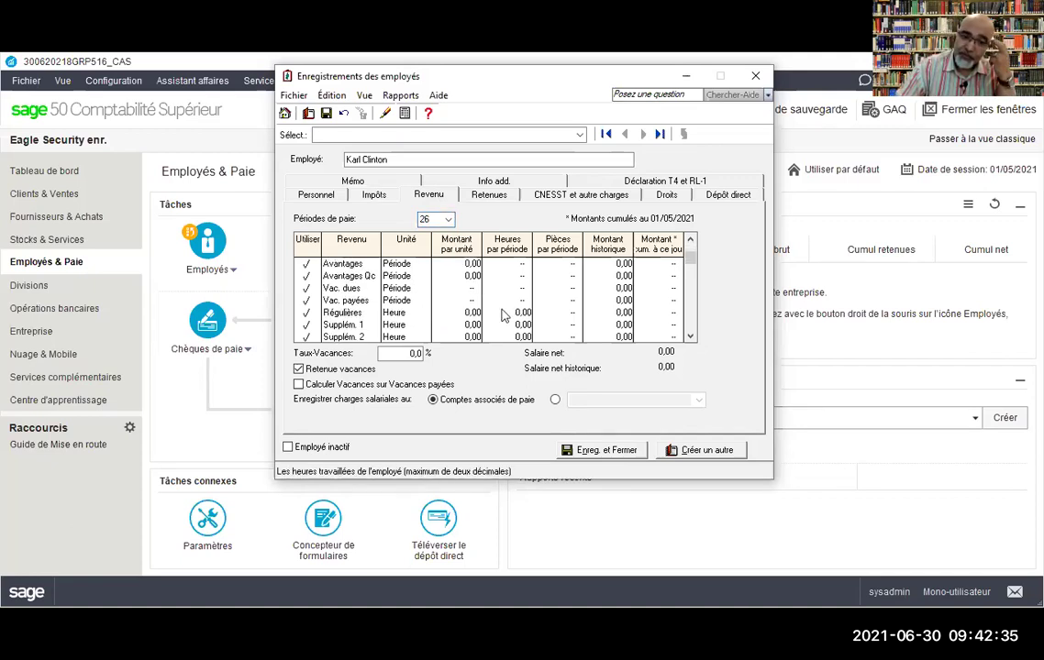
{"action": "scroll", "coordinate": [337, 280], "scroll_direction": "up", "scroll_amount": 2}
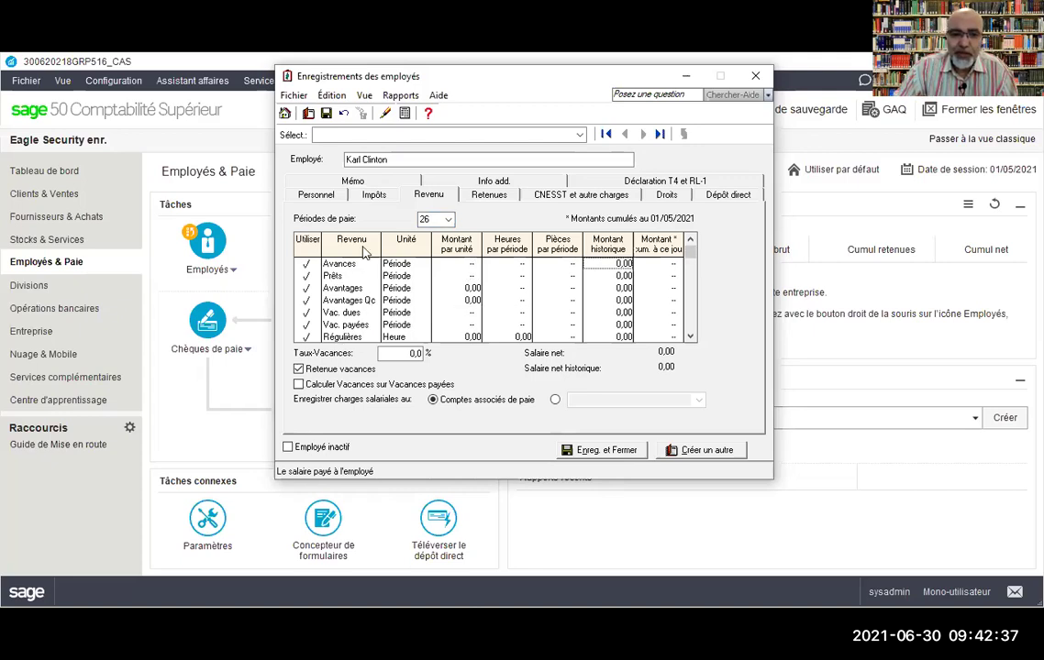
{"action": "left_click", "coordinate": [346, 265]}
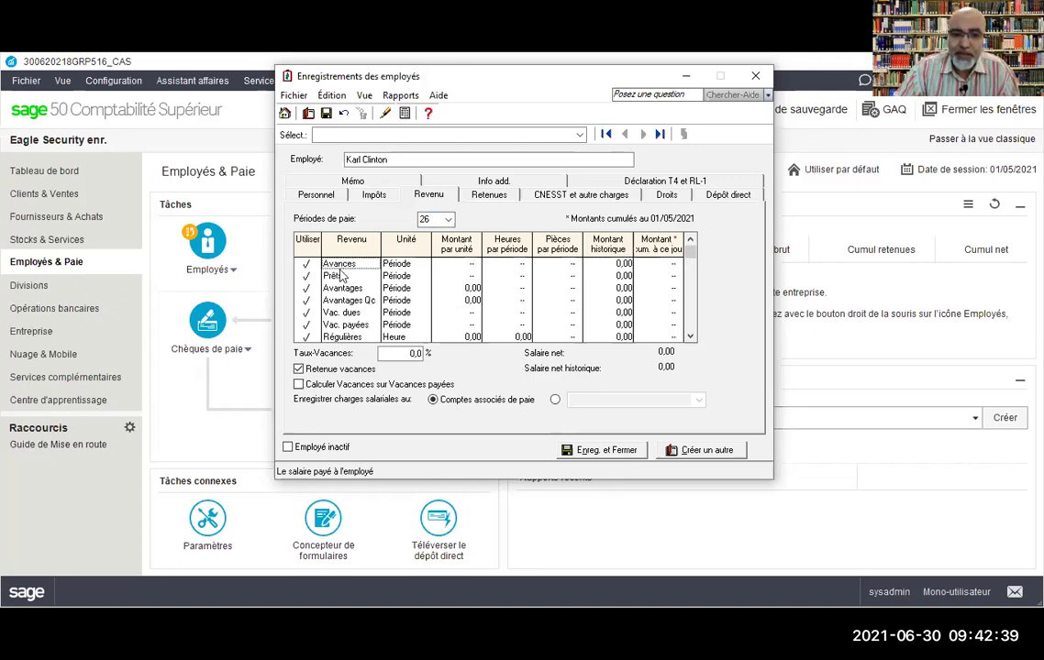
{"action": "left_click", "coordinate": [342, 289]}
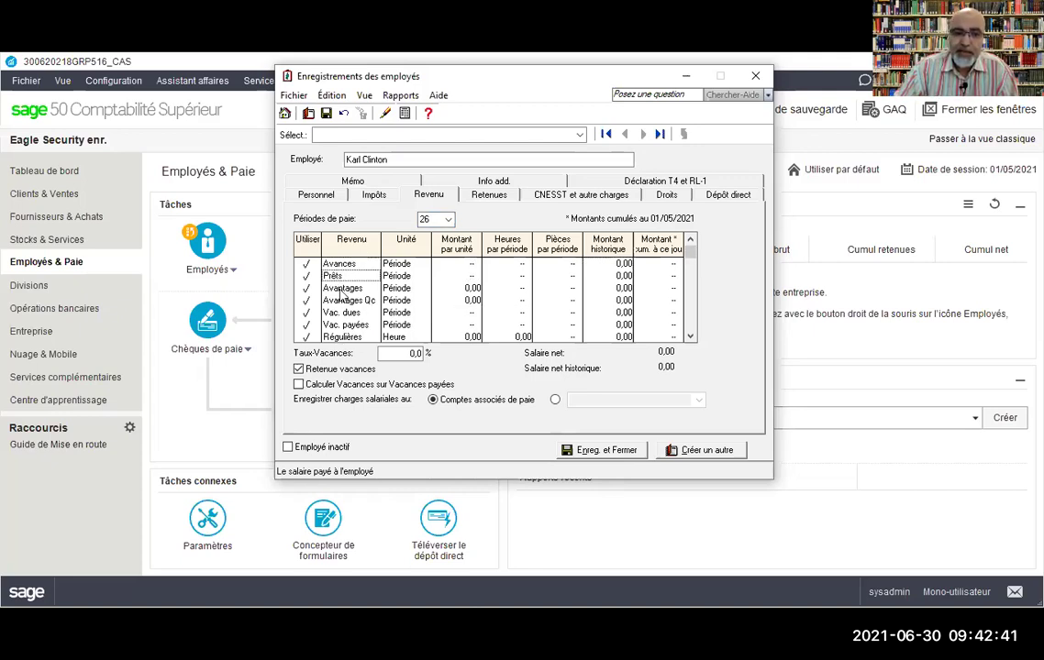
{"action": "scroll", "coordinate": [344, 313], "scroll_direction": "down", "scroll_amount": 1}
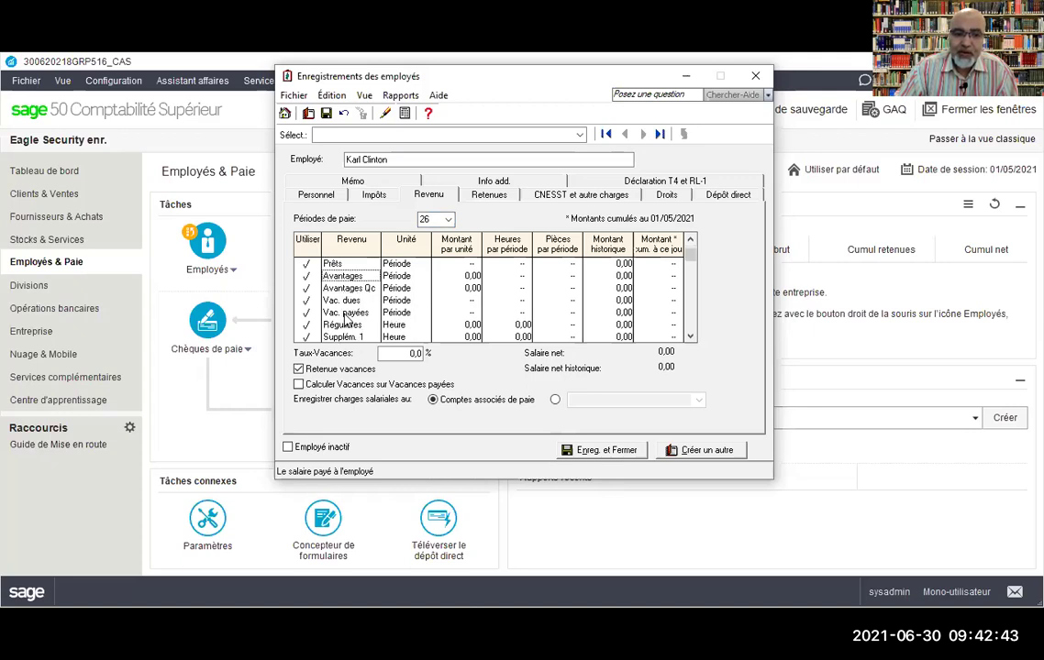
{"action": "left_click", "coordinate": [345, 302]}
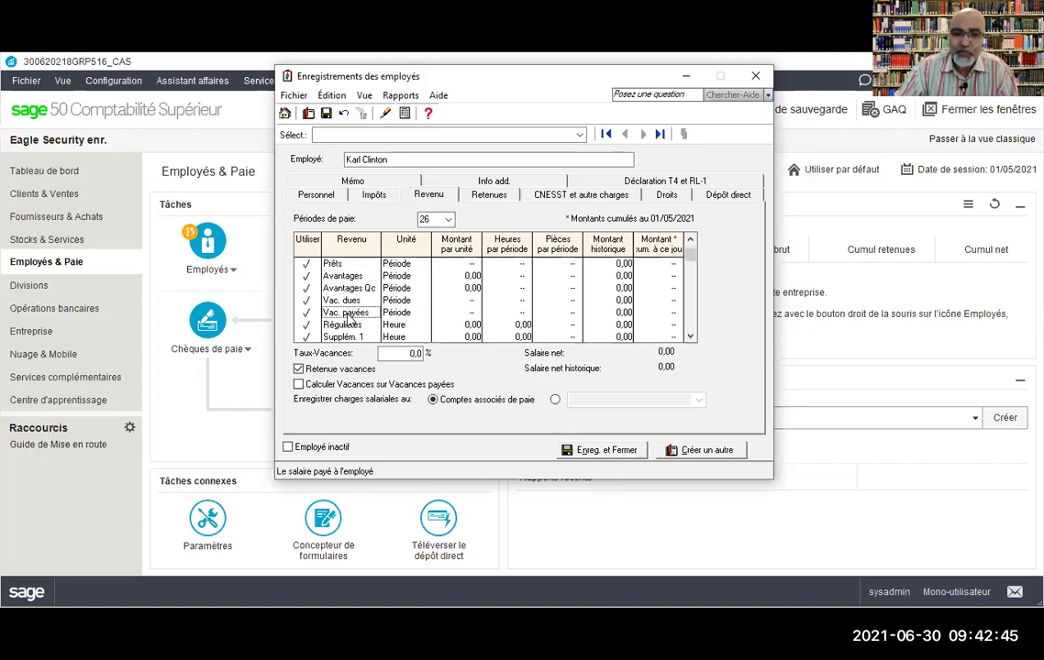
{"action": "left_click", "coordinate": [349, 315]}
{"action": "scroll", "coordinate": [348, 316], "scroll_direction": "down", "scroll_amount": 1}
{"action": "scroll", "coordinate": [347, 321], "scroll_direction": "down", "scroll_amount": 1}
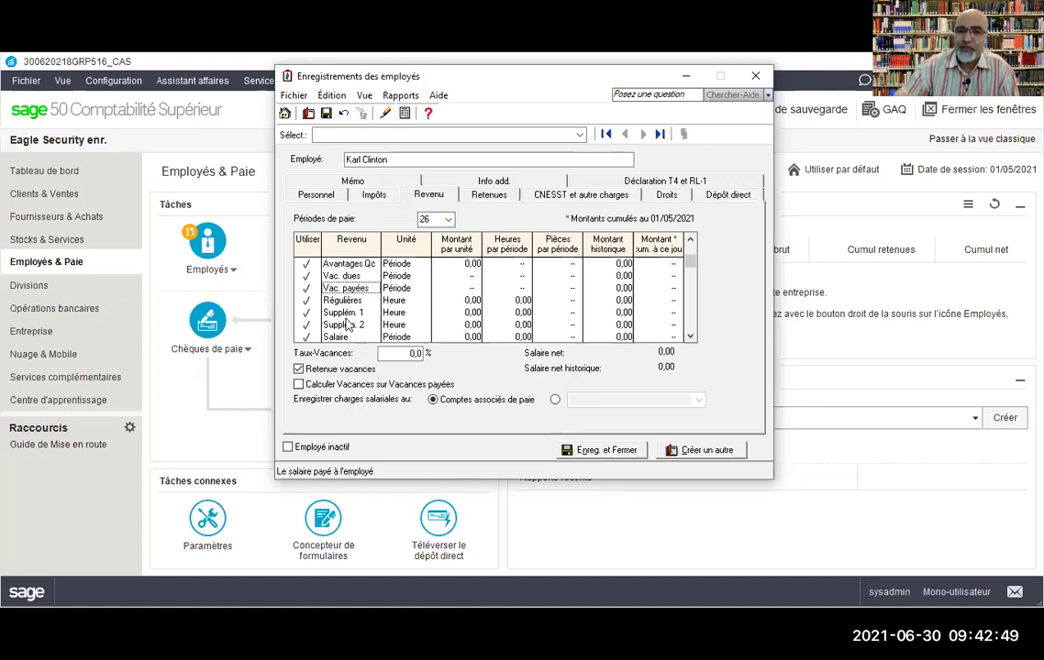
Step: Set Régulières to 70 hours per period at 30,00 per unit
{"action": "left_click", "coordinate": [347, 301]}
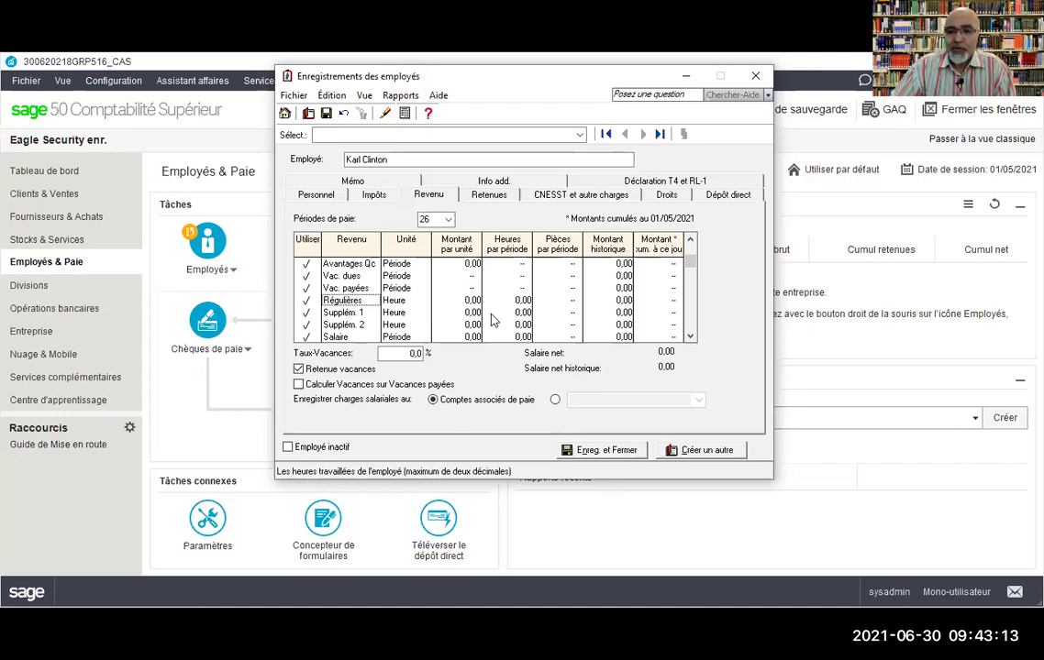
{"action": "left_click", "coordinate": [521, 301]}
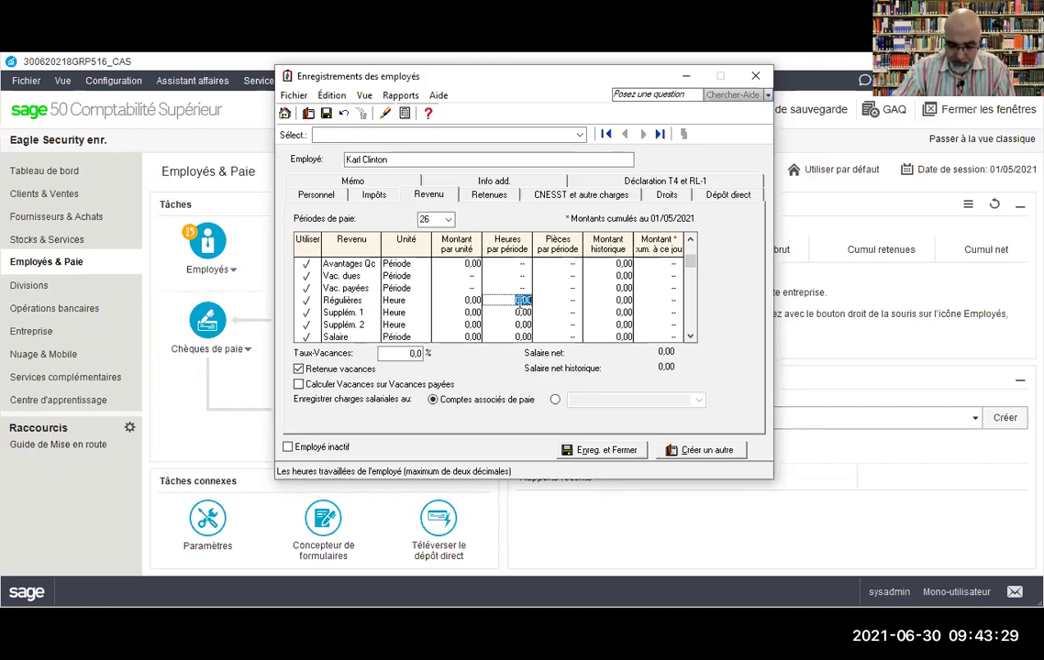
{"action": "type", "text": "70"}
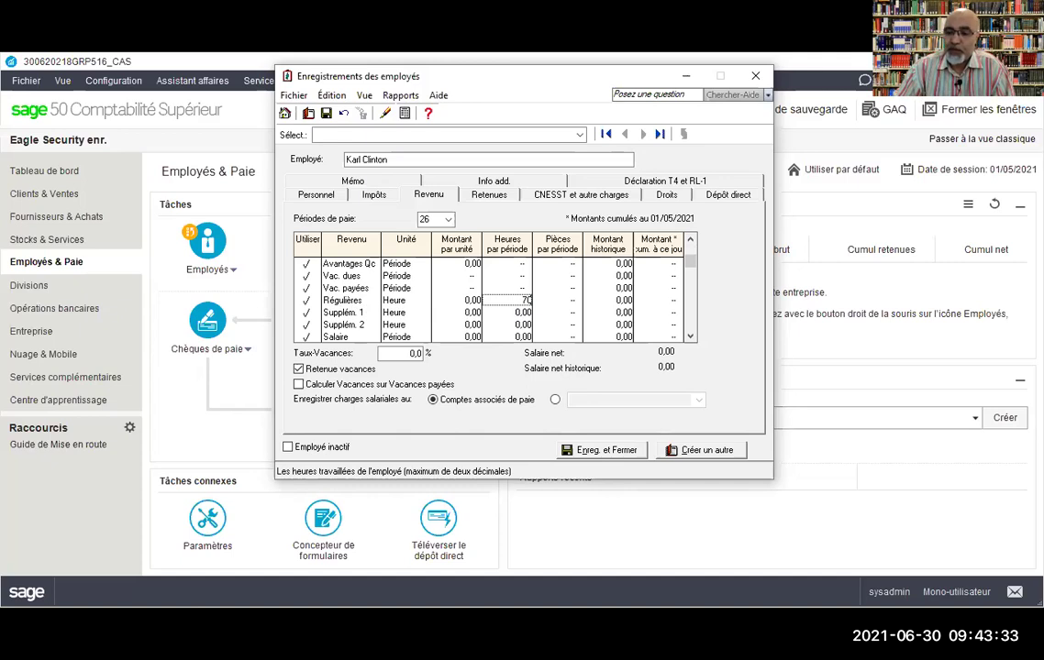
{"action": "left_click", "coordinate": [461, 302]}
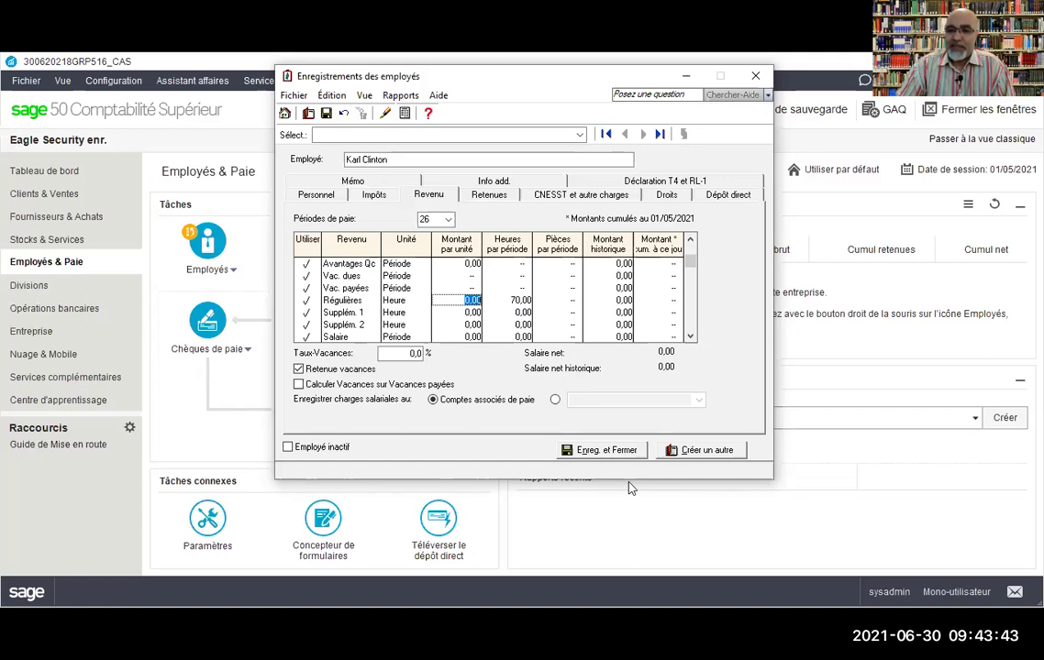
{"action": "key", "text": "alt+Tab"}
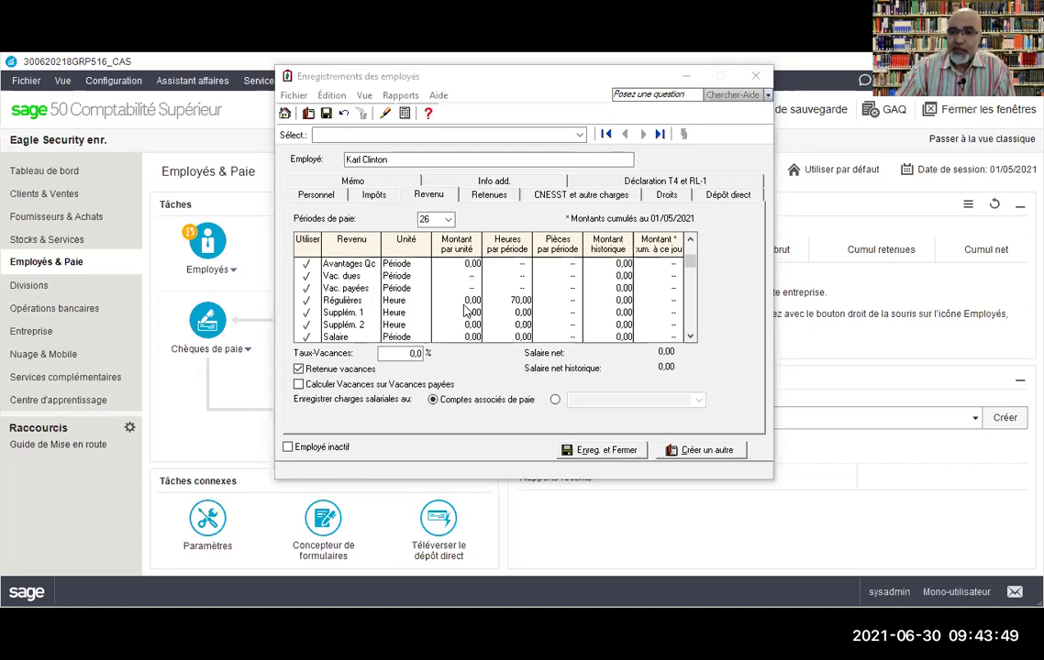
{"action": "left_click", "coordinate": [465, 309]}
{"action": "type", "text": "30"}
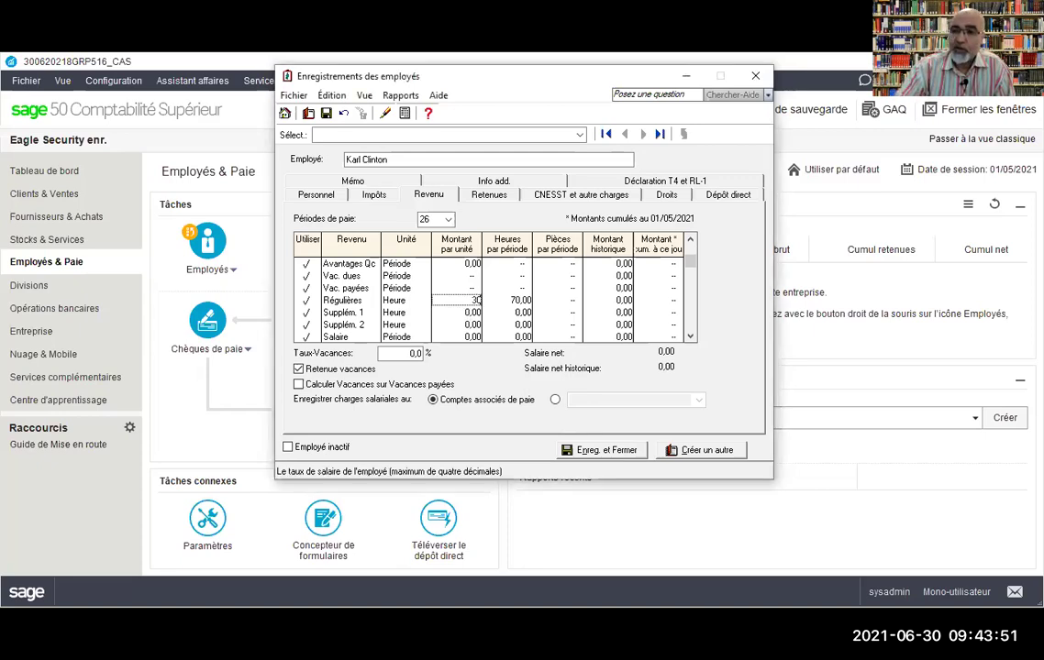
Step: Set Supplém. 1 to 4 hours at 45,00 and Supplém. 2 to 2 hours at 60,00
{"action": "left_click", "coordinate": [518, 315]}
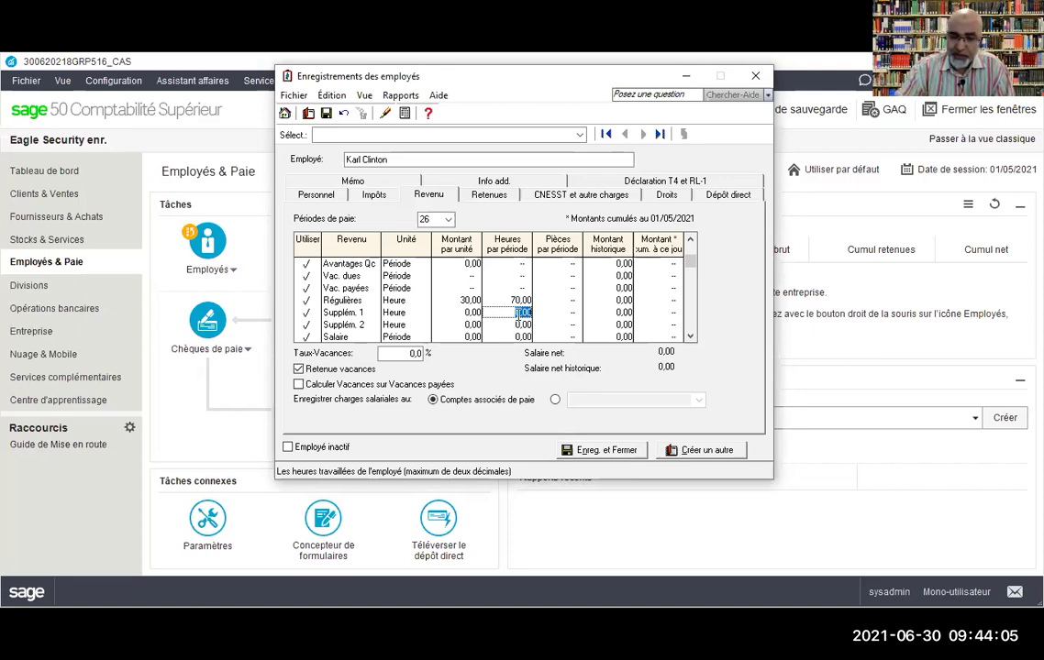
{"action": "type", "text": "4"}
{"action": "left_click", "coordinate": [458, 313]}
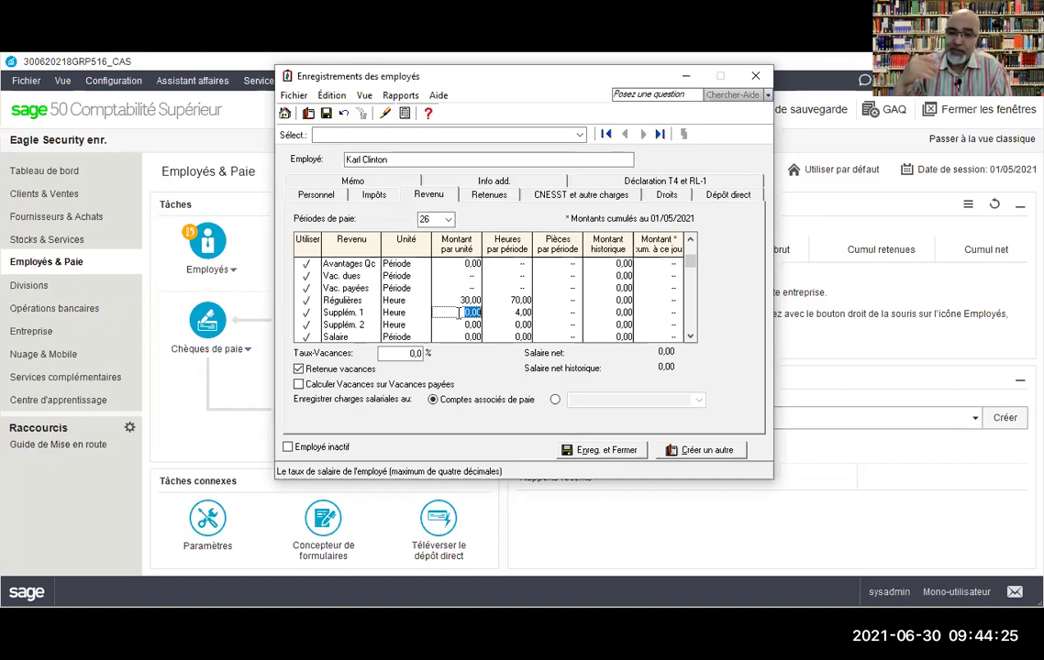
{"action": "type", "text": "45"}
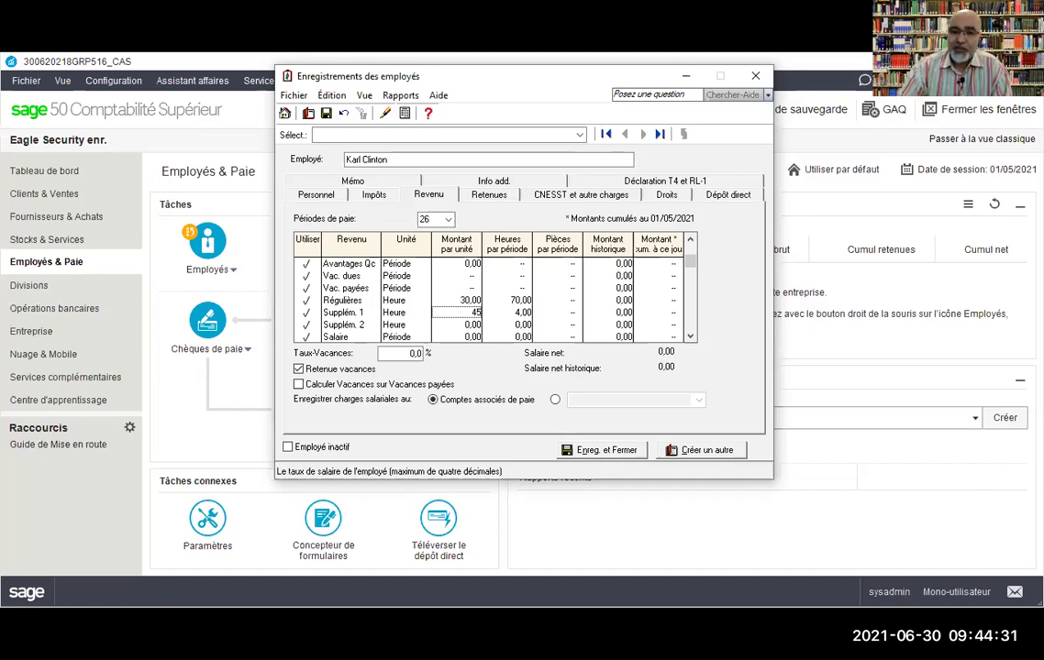
{"action": "left_click", "coordinate": [516, 327]}
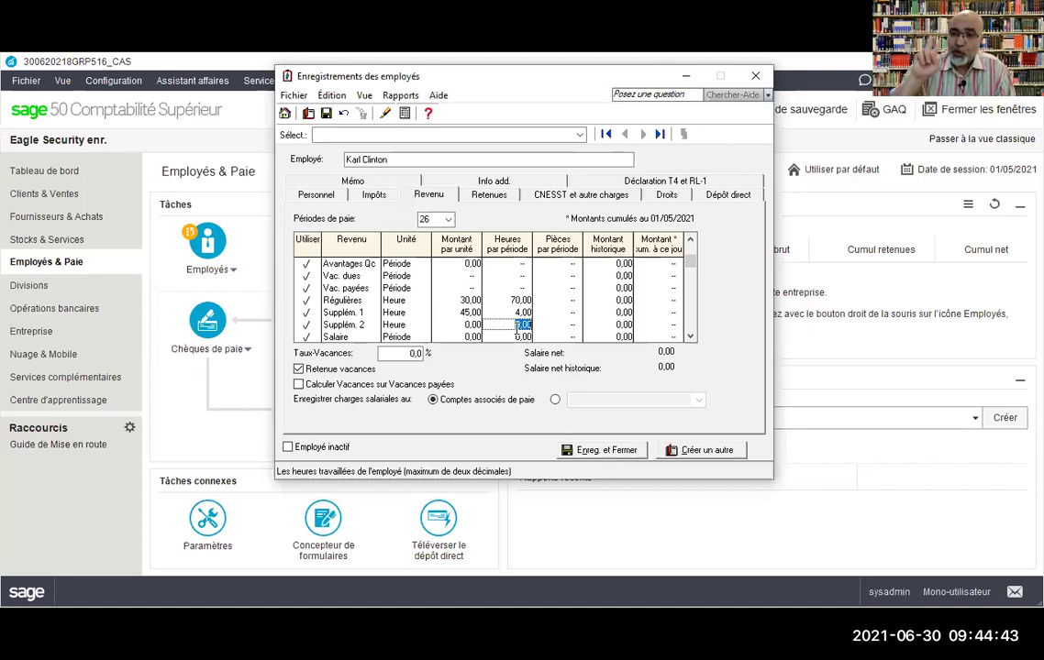
{"action": "type", "text": "2"}
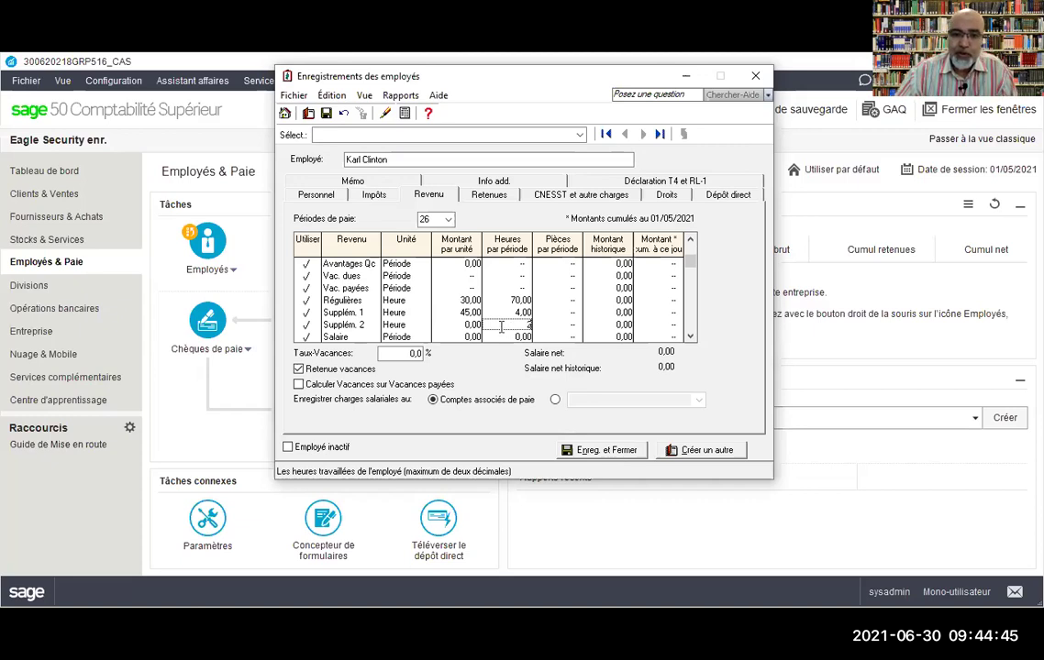
{"action": "left_click", "coordinate": [470, 327]}
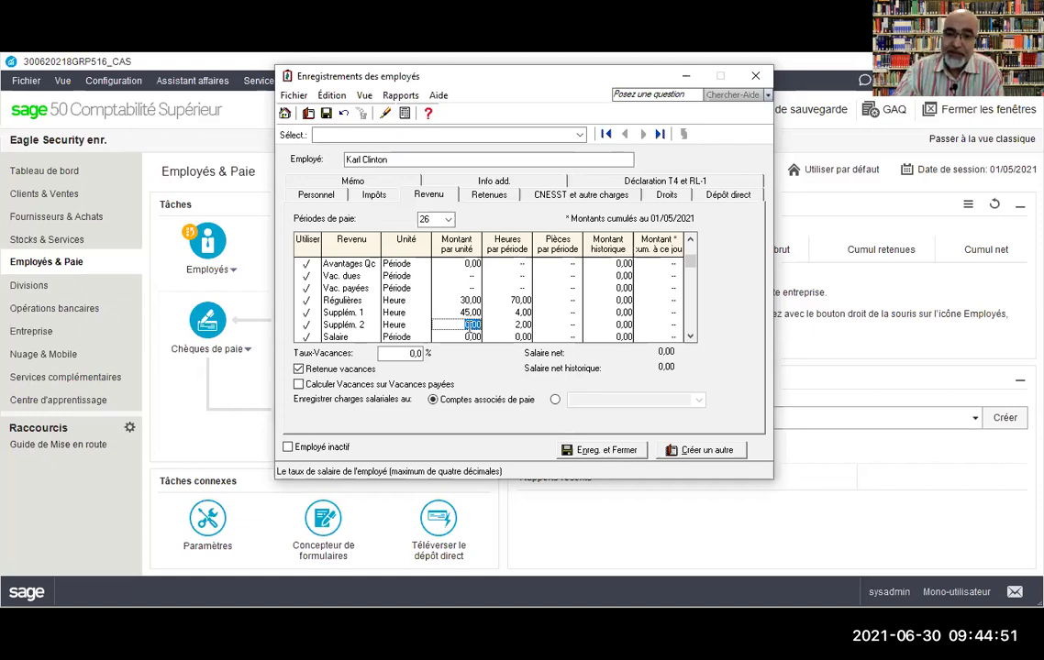
{"action": "type", "text": "60"}
{"action": "key", "text": "Tab"}
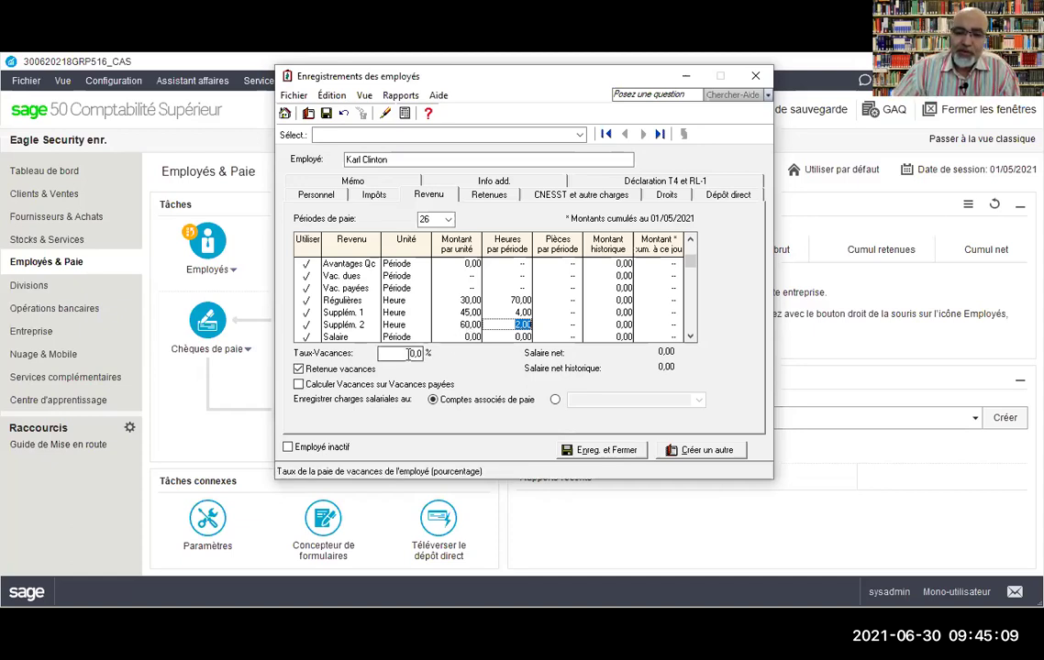
Step: Change the employee's vacation rate to 4,0 % on the Revenu page, keeping vacation retained
{"action": "left_click", "coordinate": [409, 354]}
{"action": "double_click", "coordinate": [415, 356]}
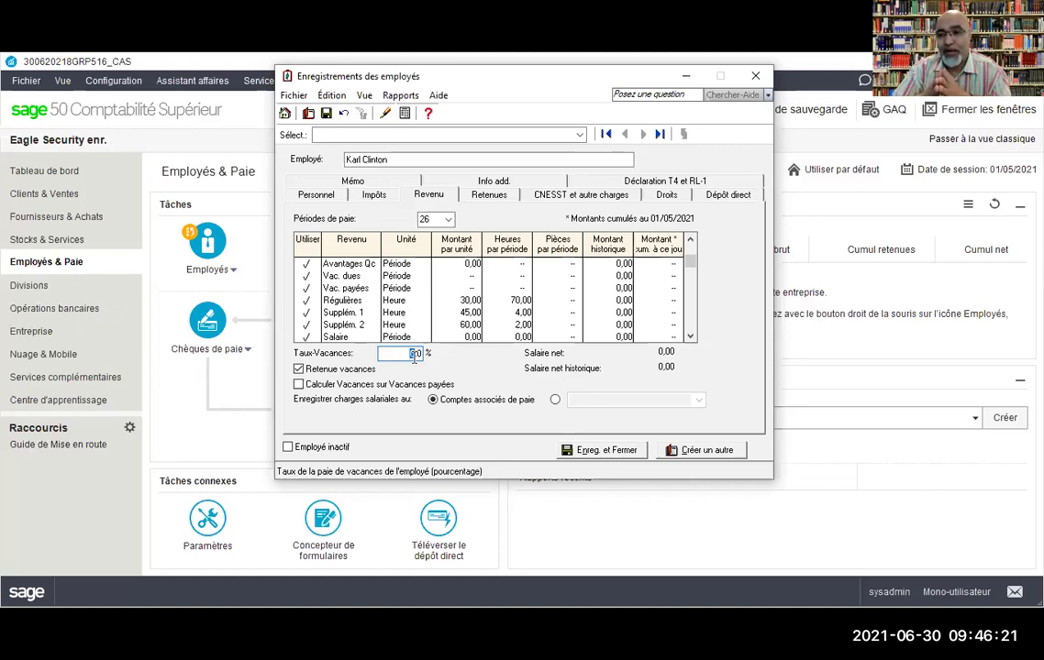
{"action": "type", "text": "4"}
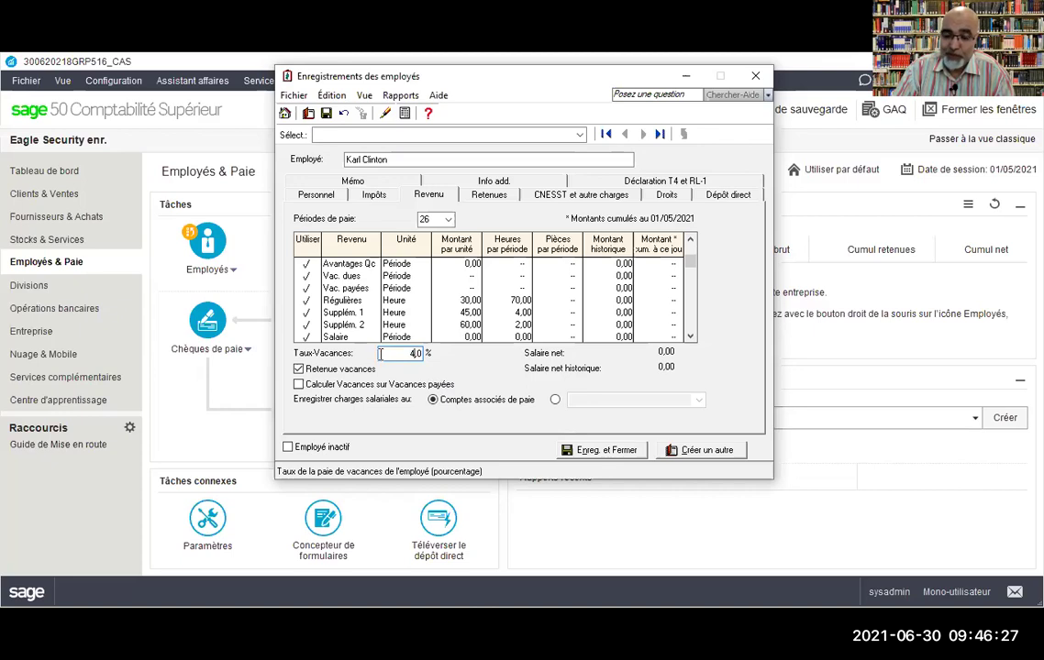
{"action": "double_click", "coordinate": [385, 355]}
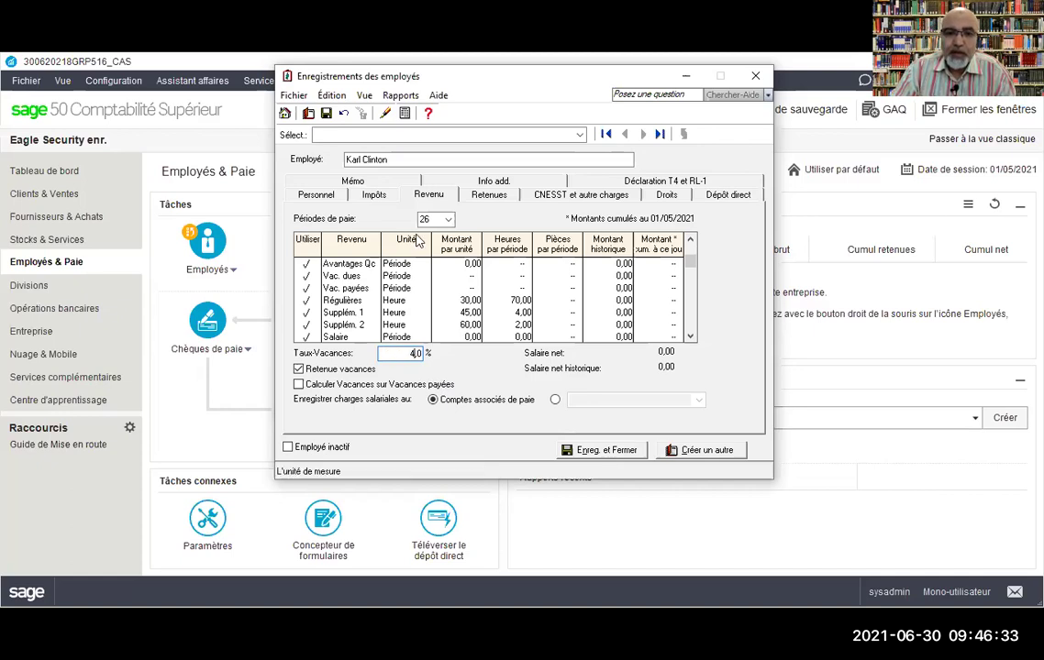
Step: On the CNESST et autres charges page, enter a CNESST rate of 1,77
{"action": "left_click", "coordinate": [554, 196]}
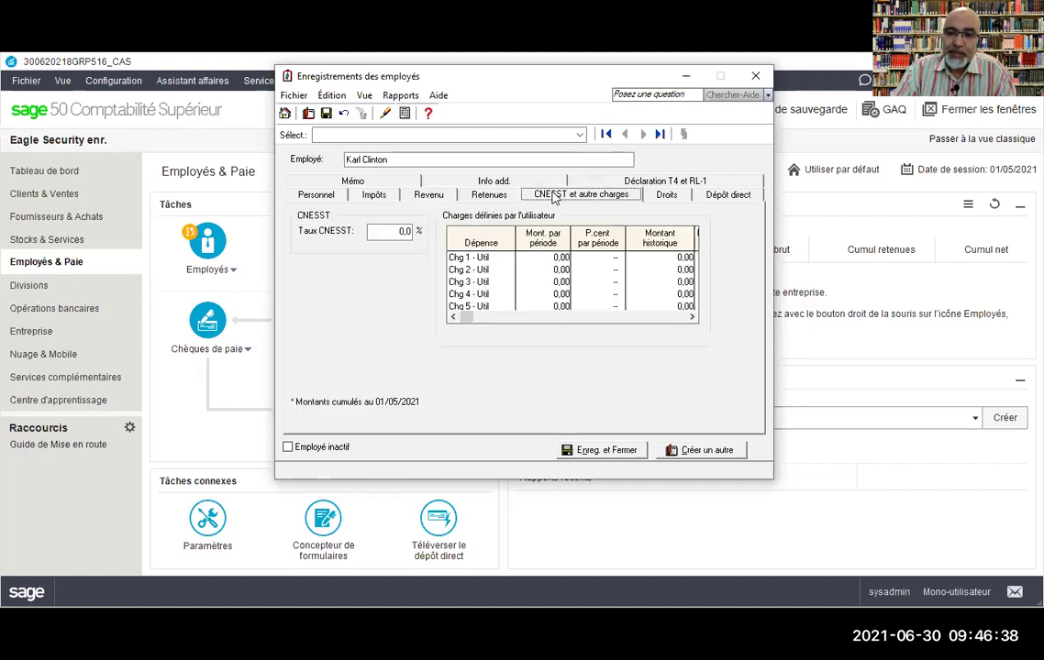
{"action": "left_click", "coordinate": [401, 231]}
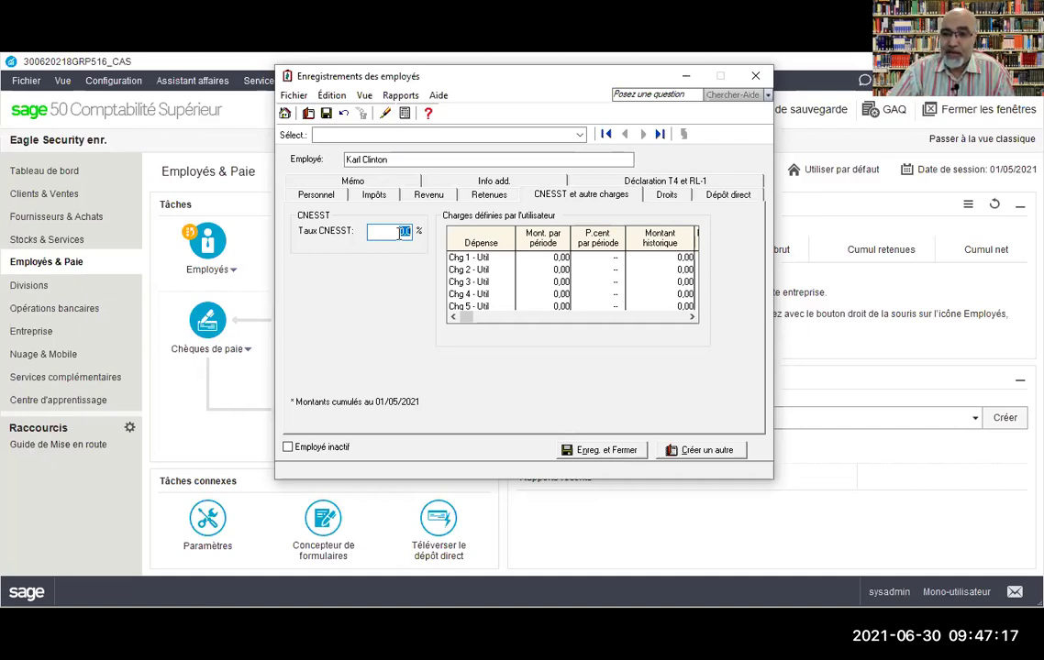
{"action": "type", "text": "1,77"}
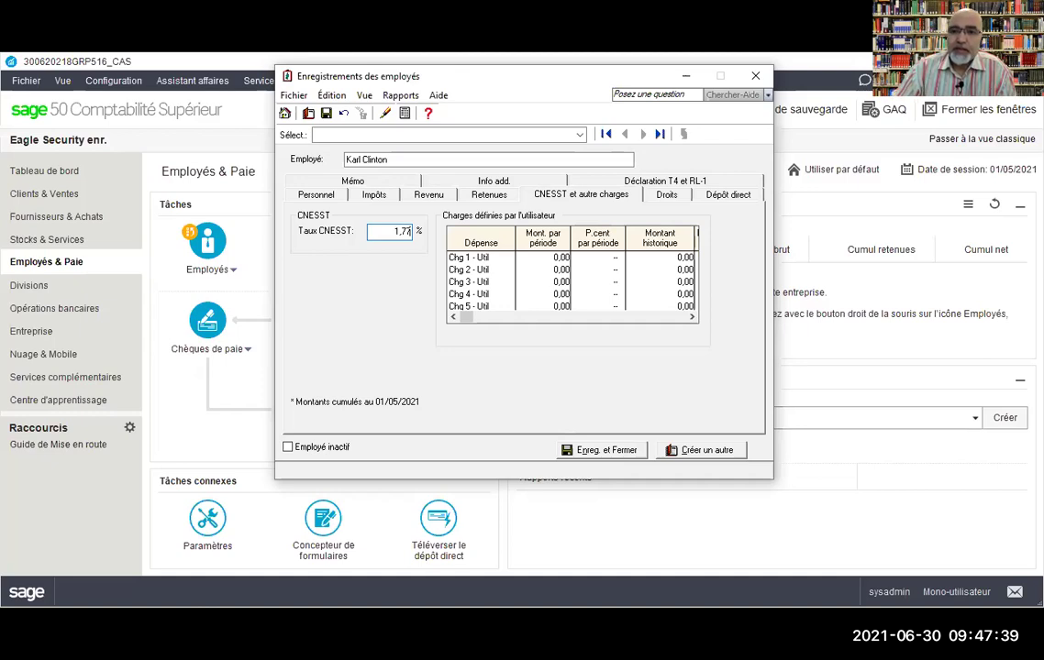
Step: Review the Droits and Dépôt direct pages, then return to the employee's personal details
{"action": "left_click", "coordinate": [666, 196]}
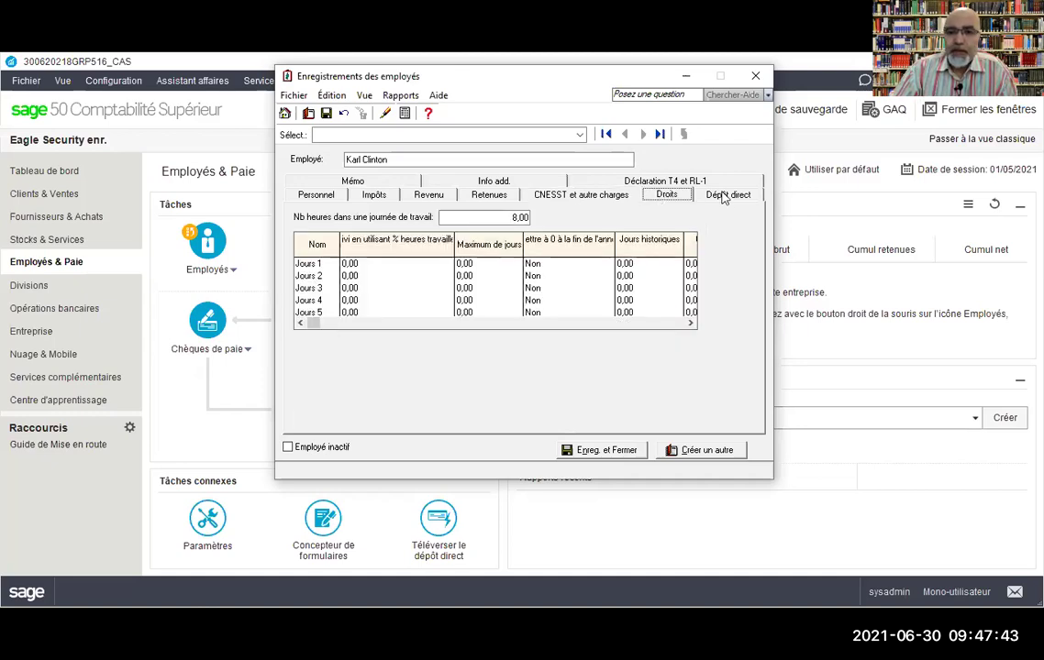
{"action": "left_click", "coordinate": [726, 195]}
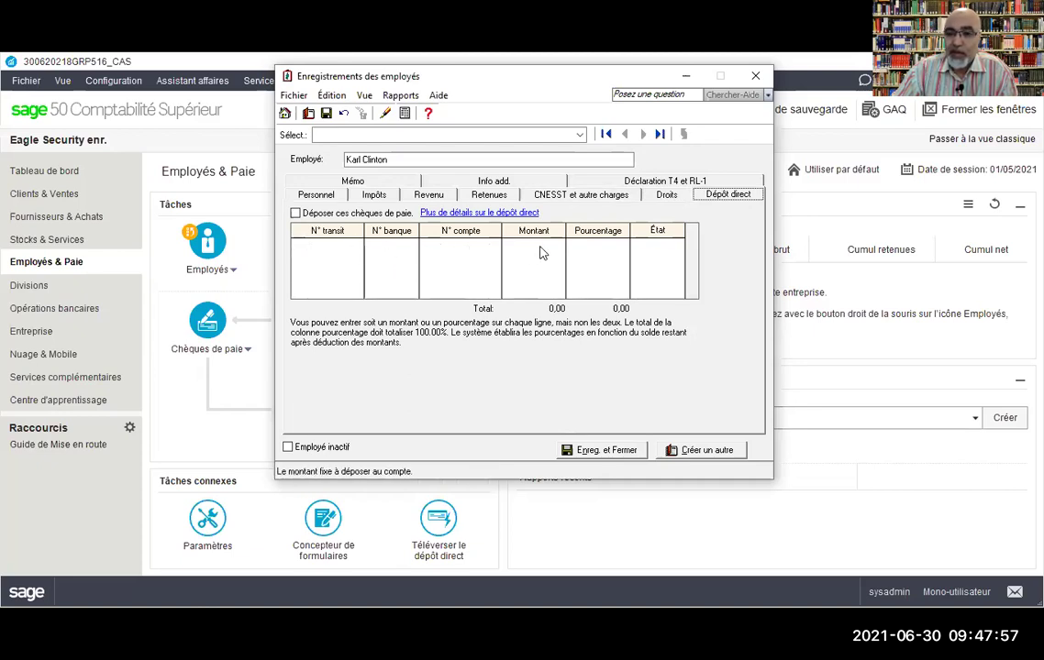
{"action": "left_click", "coordinate": [599, 242]}
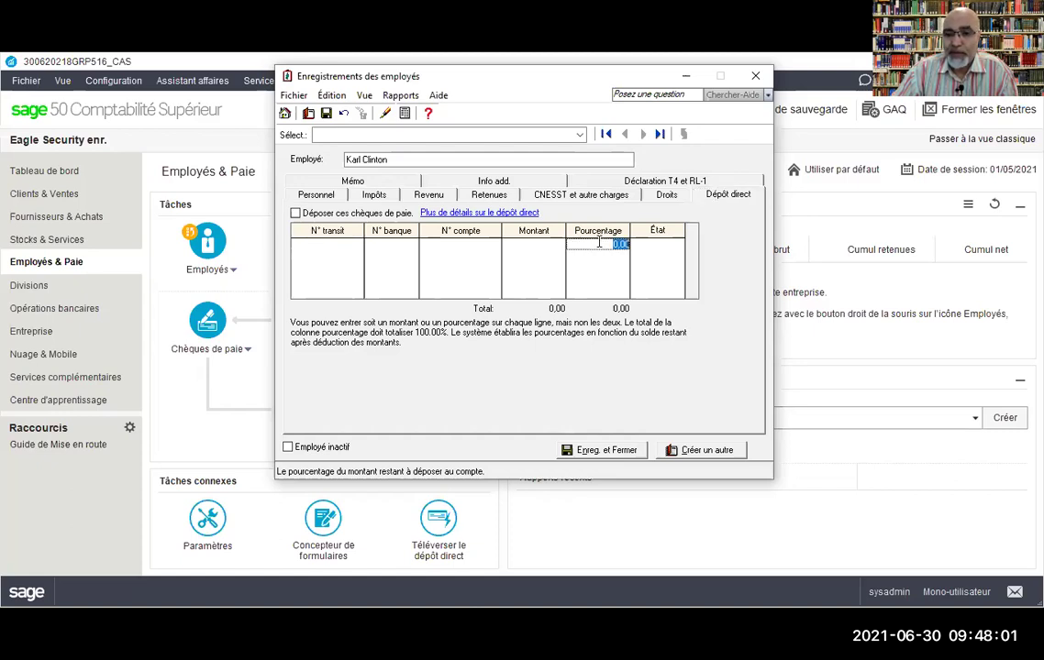
{"action": "left_click", "coordinate": [556, 245]}
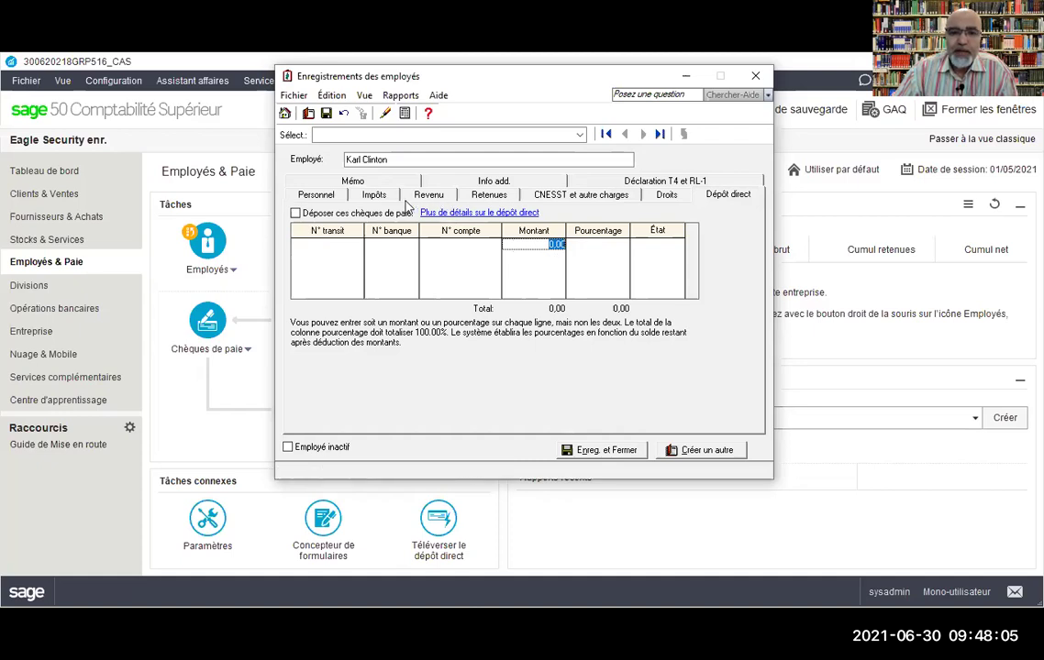
{"action": "left_click", "coordinate": [332, 197]}
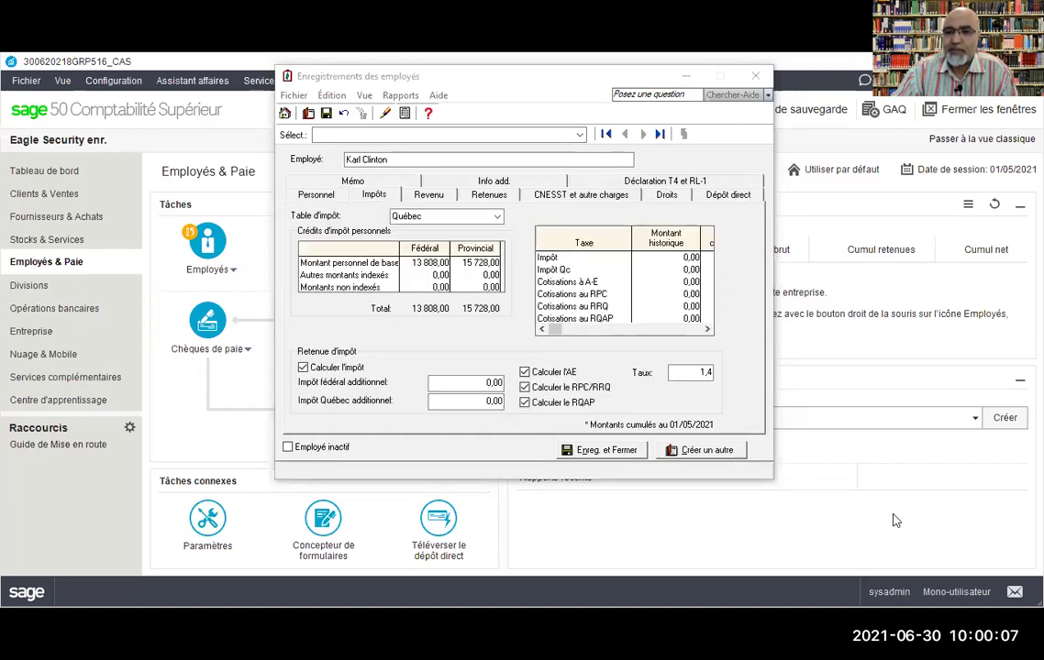
Step: Review the CNESST, Personnel, Impôts and Revenu pages, then open Paramètres on Paie
{"action": "left_click", "coordinate": [567, 196]}
{"action": "left_click", "coordinate": [315, 195]}
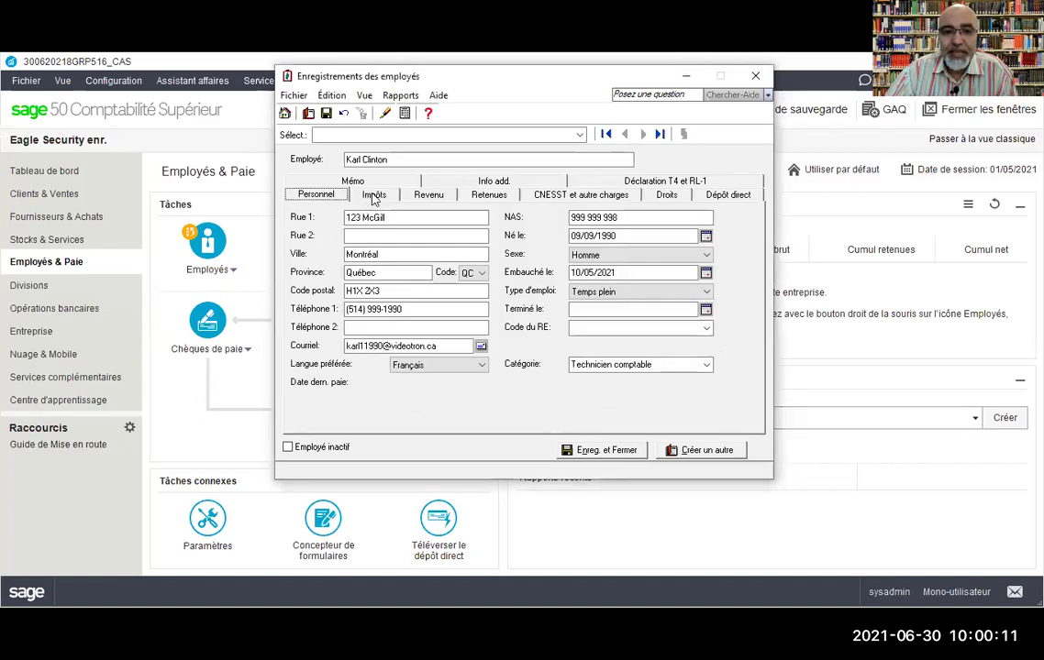
{"action": "left_click", "coordinate": [373, 196]}
{"action": "left_click", "coordinate": [428, 195]}
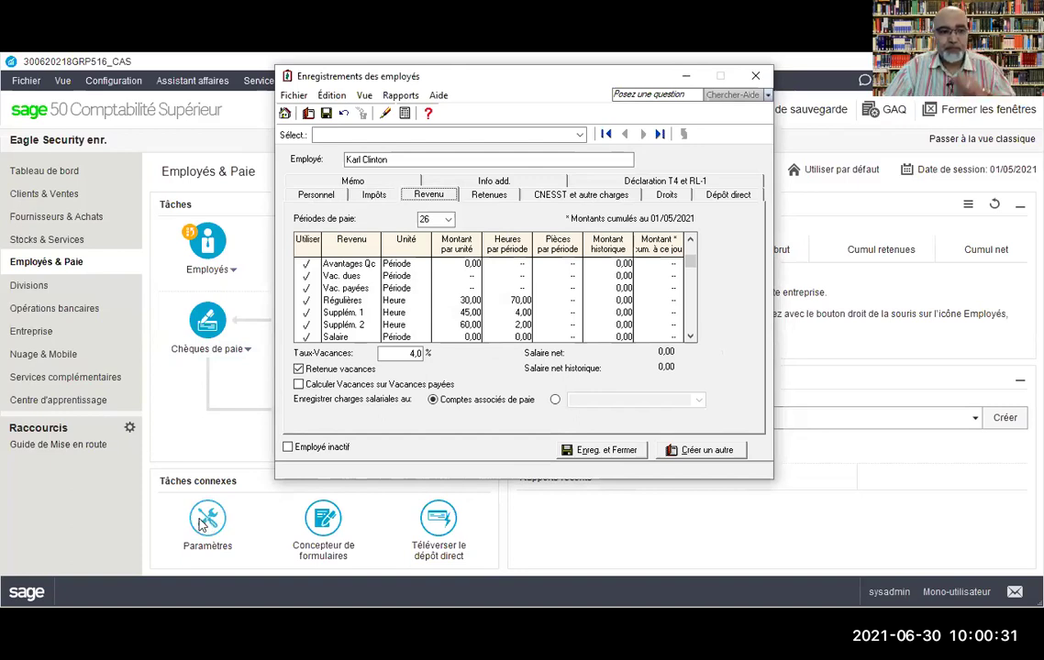
{"action": "left_click", "coordinate": [202, 522]}
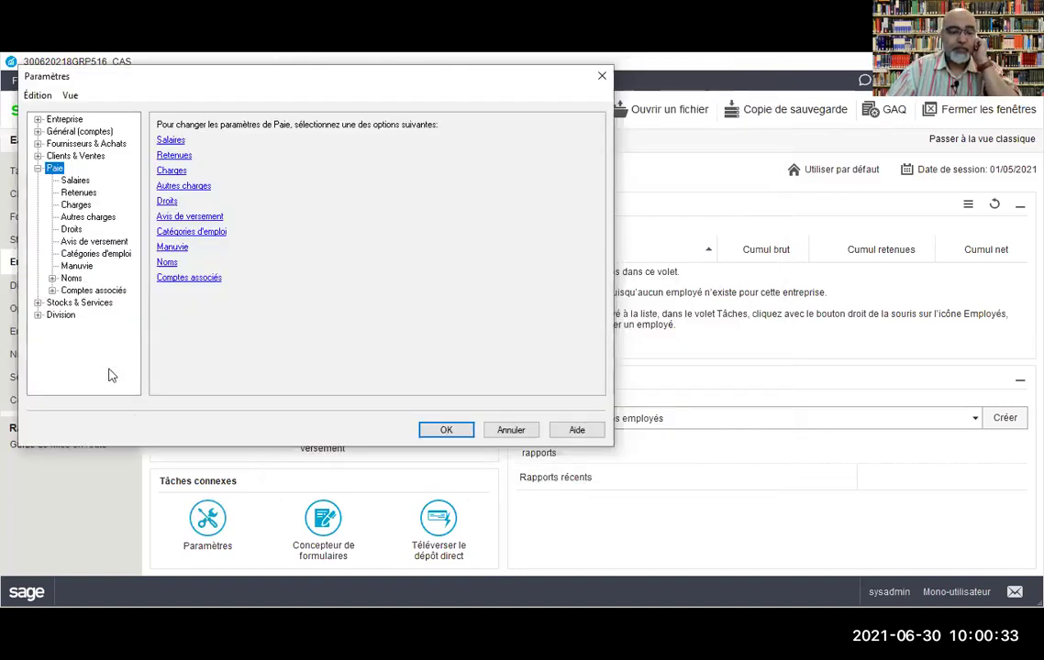
Step: Under Paie > Charges, replace the FSSQ factor with 1,65, leaving AE at 1,4
{"action": "left_click", "coordinate": [38, 169]}
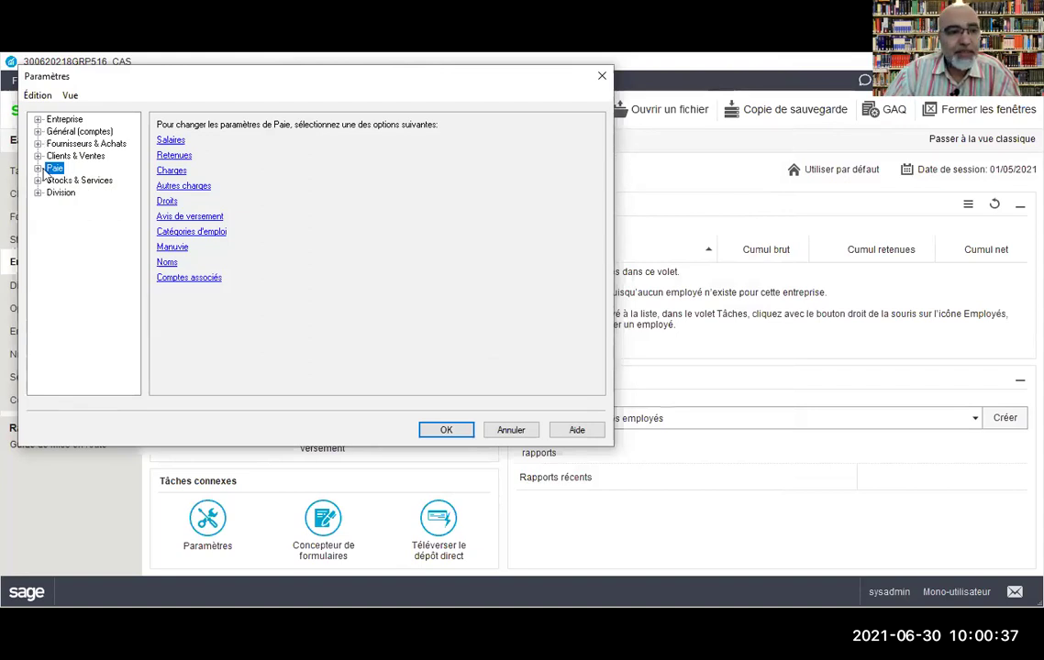
{"action": "left_click", "coordinate": [38, 169]}
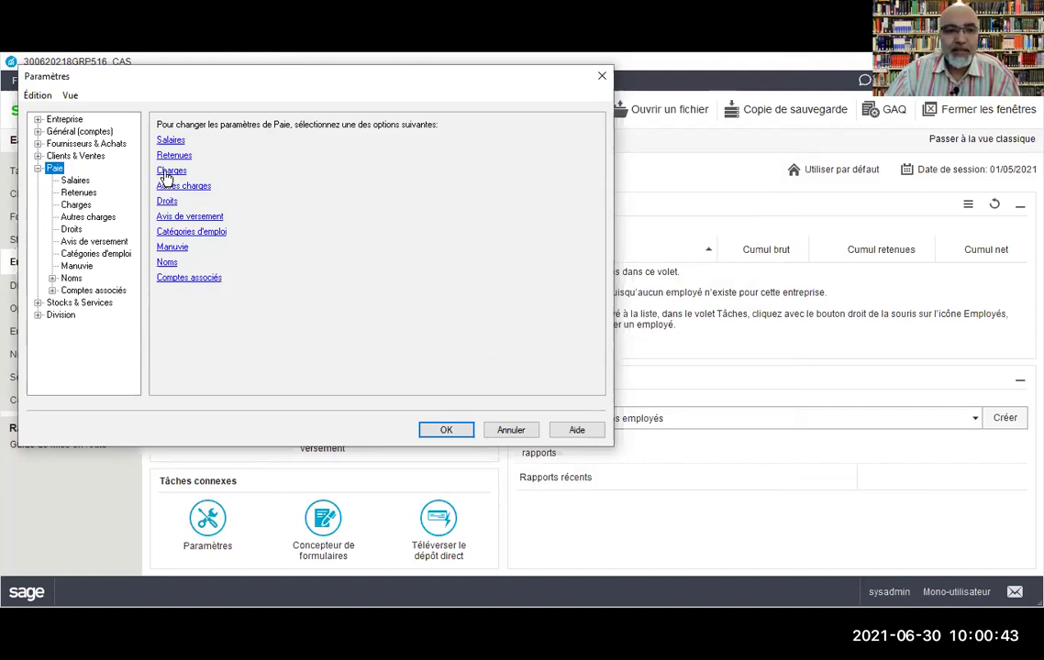
{"action": "left_click", "coordinate": [161, 169]}
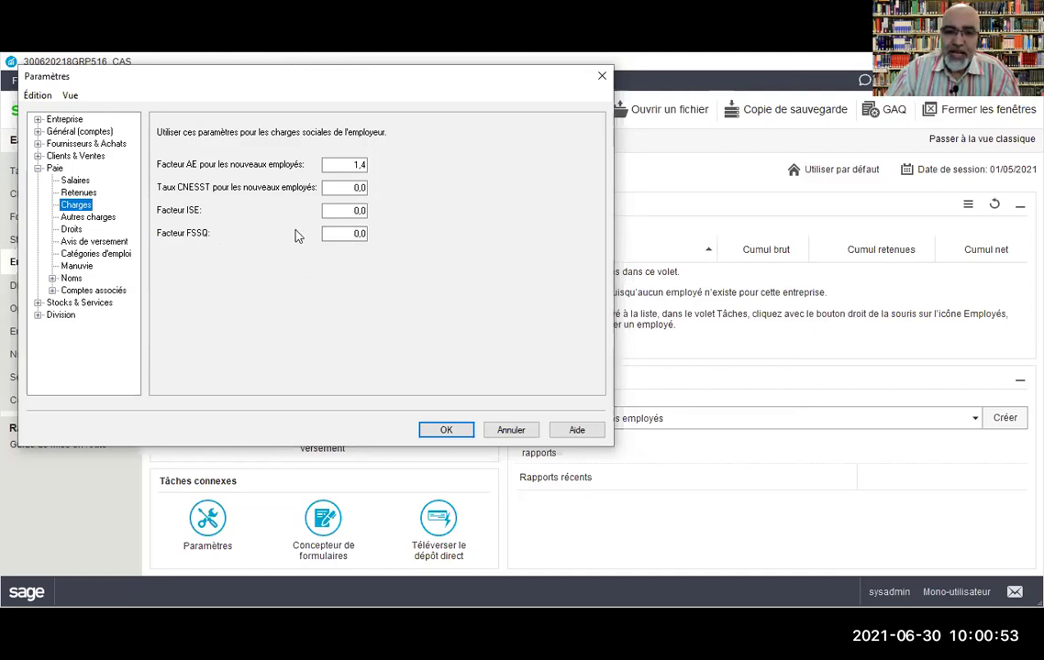
{"action": "left_click", "coordinate": [354, 237]}
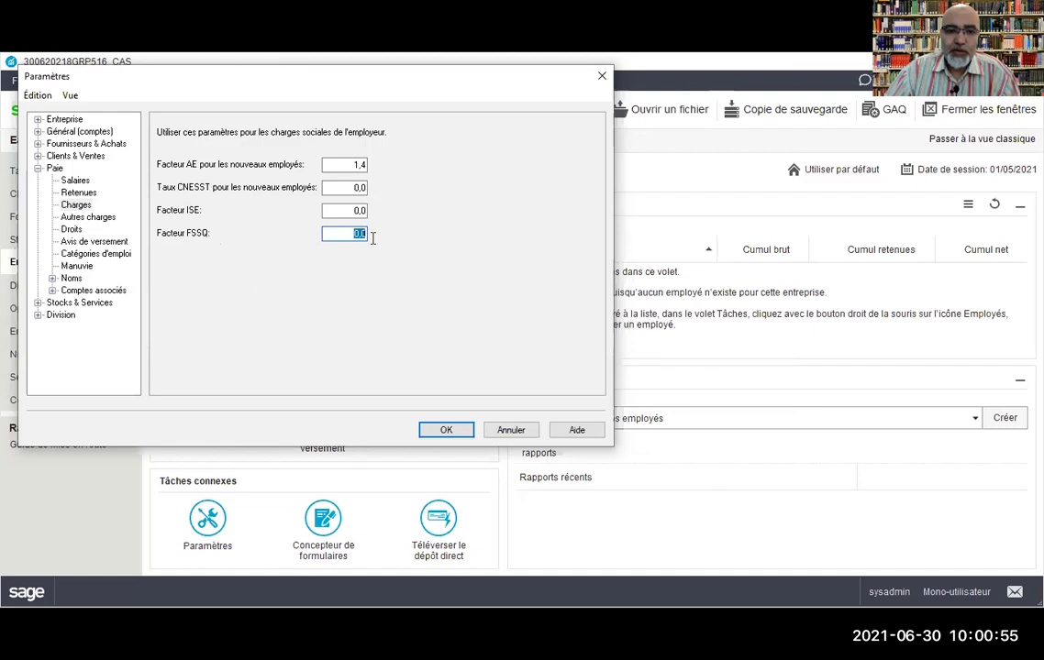
{"action": "type", "text": "1,6"}
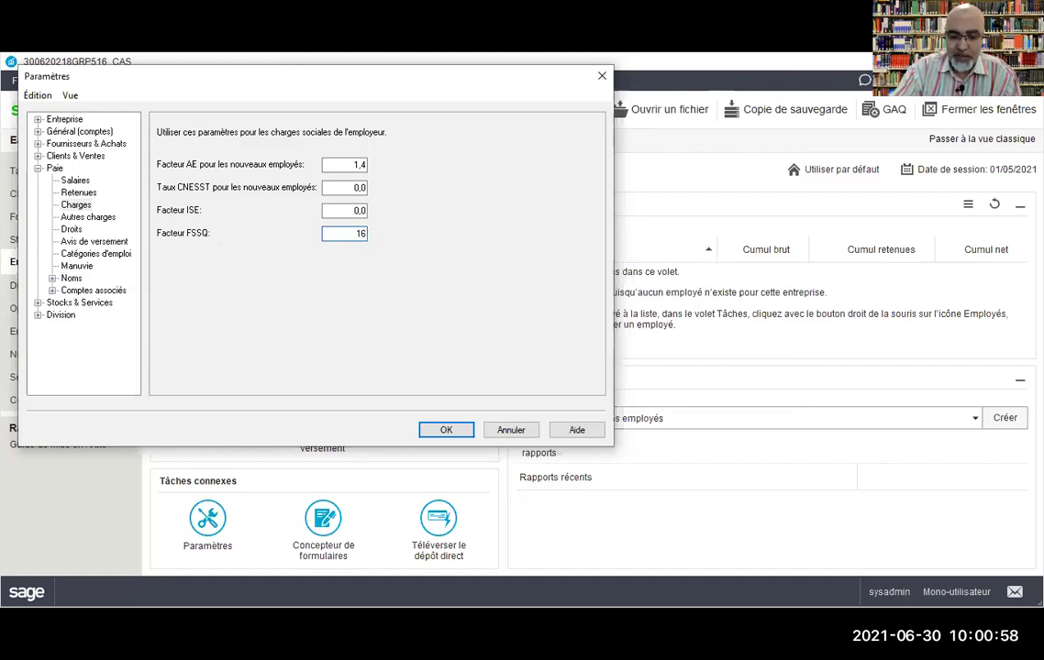
{"action": "key", "text": "BackSpace"}
{"action": "type", "text": ",5"}
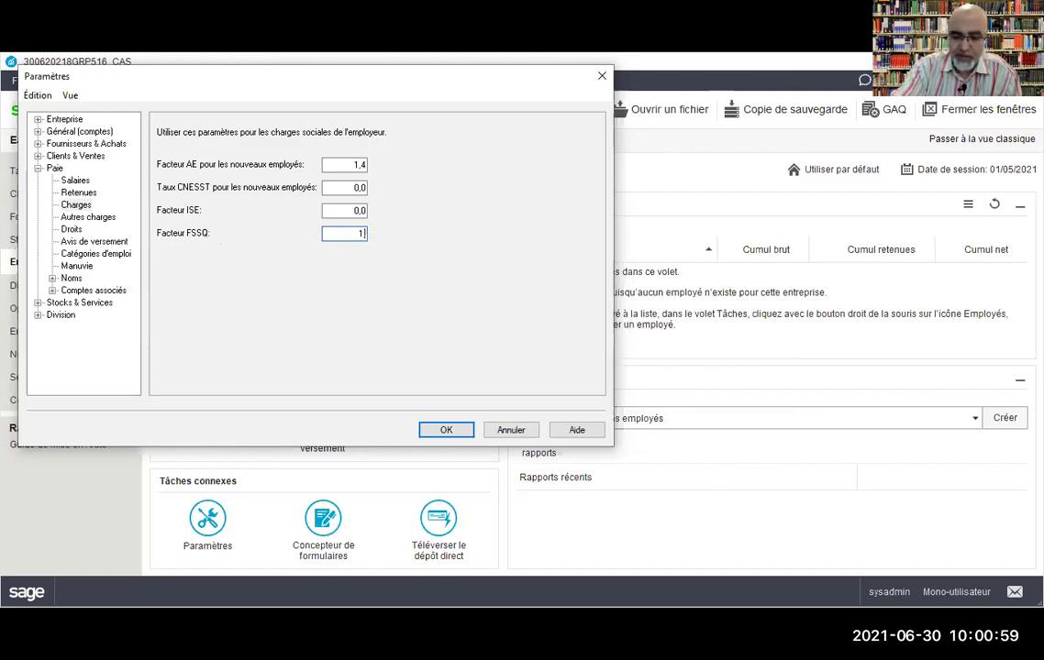
{"action": "type", "text": "5"}
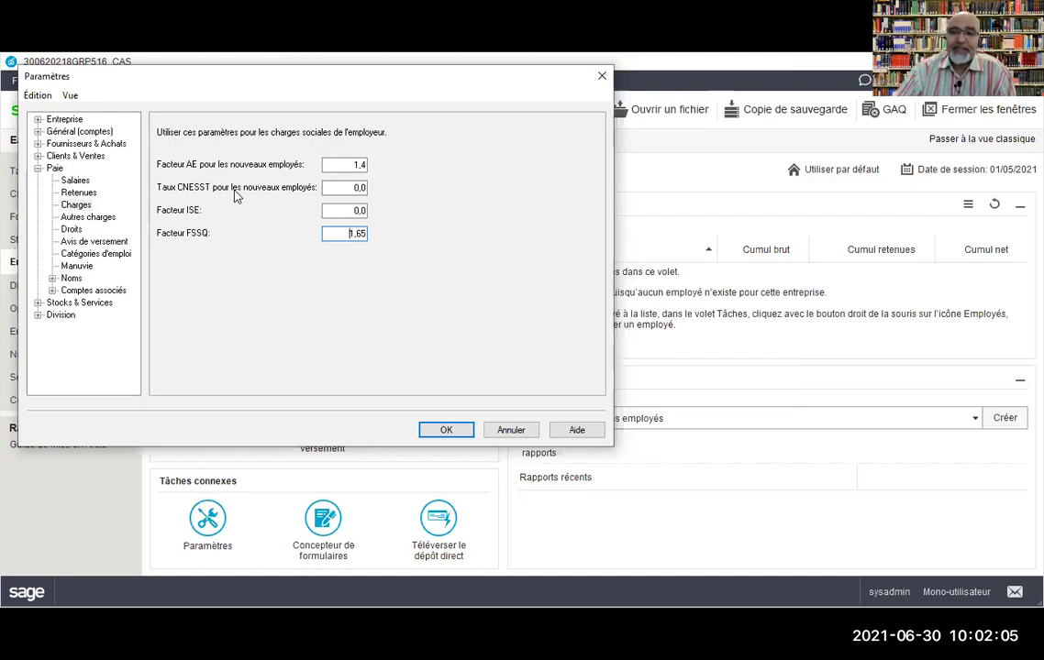
Step: Set the CNESST rate for new employees to 1,77 and confirm the payroll settings
{"action": "left_click", "coordinate": [343, 186]}
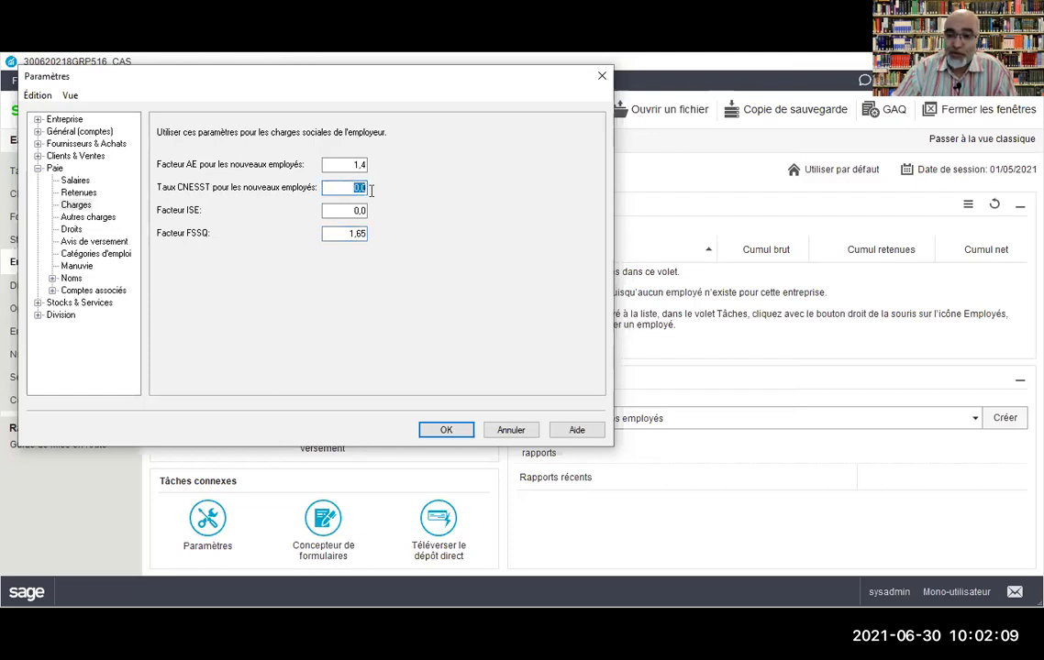
{"action": "type", "text": "1,77"}
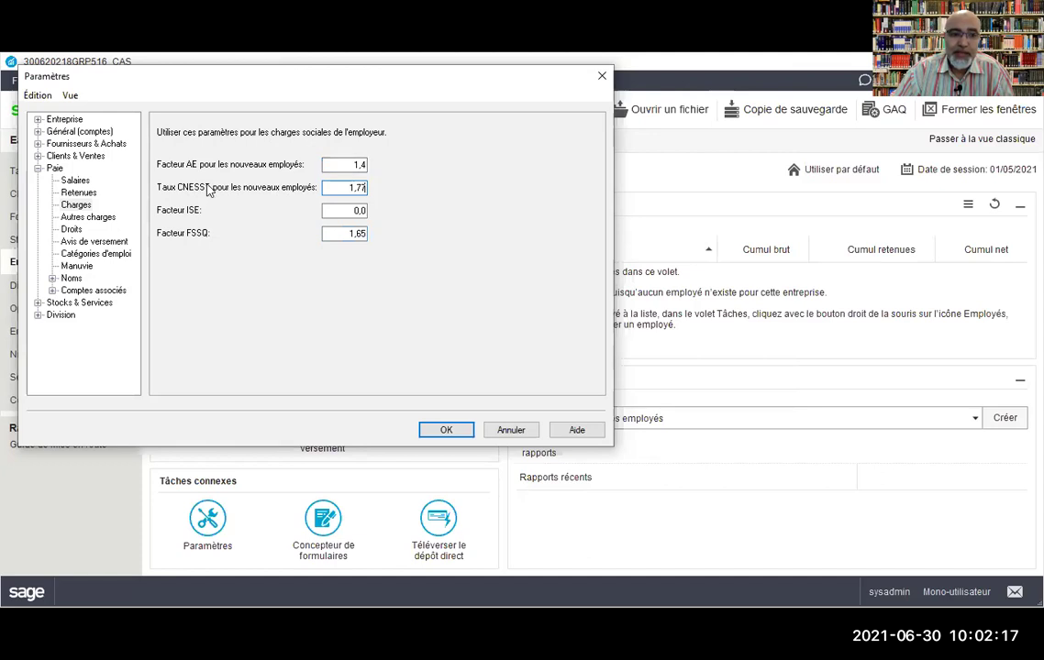
{"action": "left_click_drag", "start_coordinate": [347, 188], "coordinate": [369, 189]}
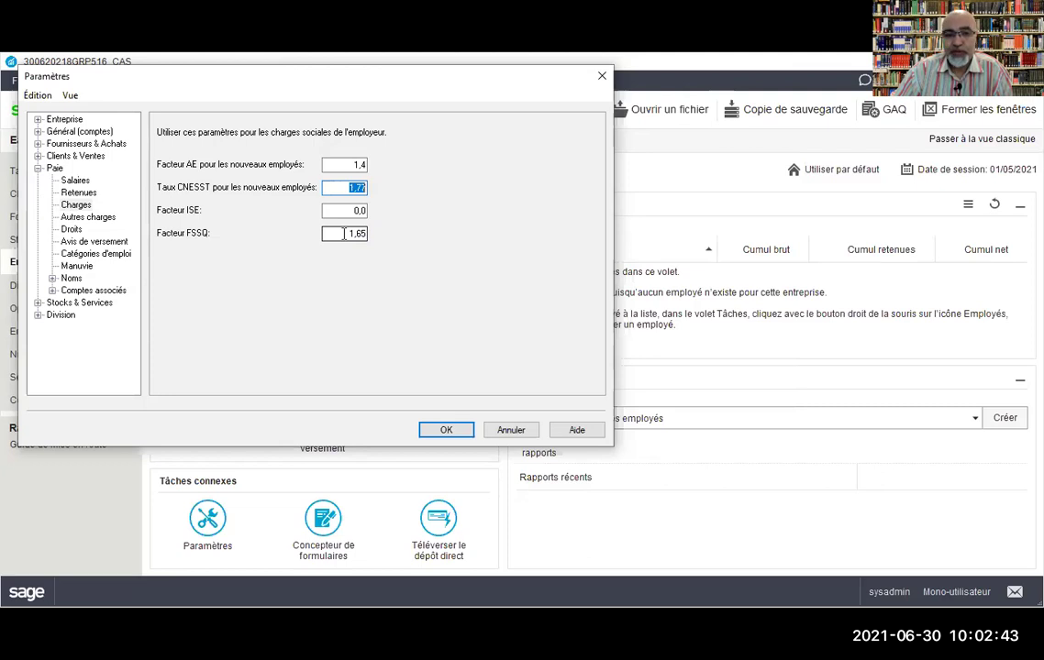
{"action": "left_click", "coordinate": [444, 431]}
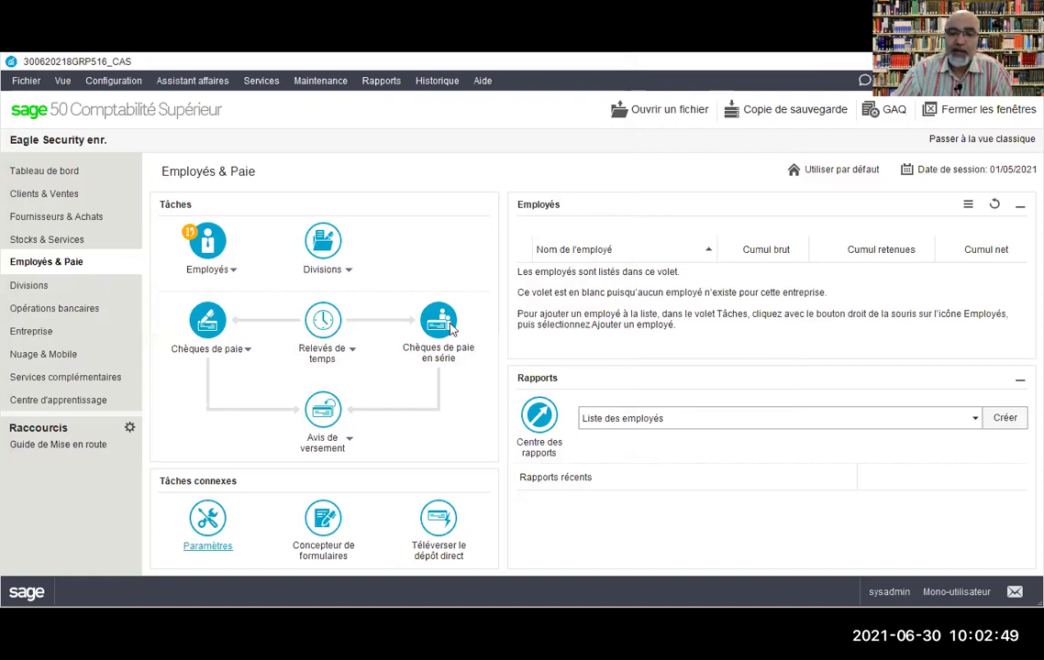
Step: Save and close the employee record with Enreg. et Fermer
{"action": "key", "text": "alt+Tab"}
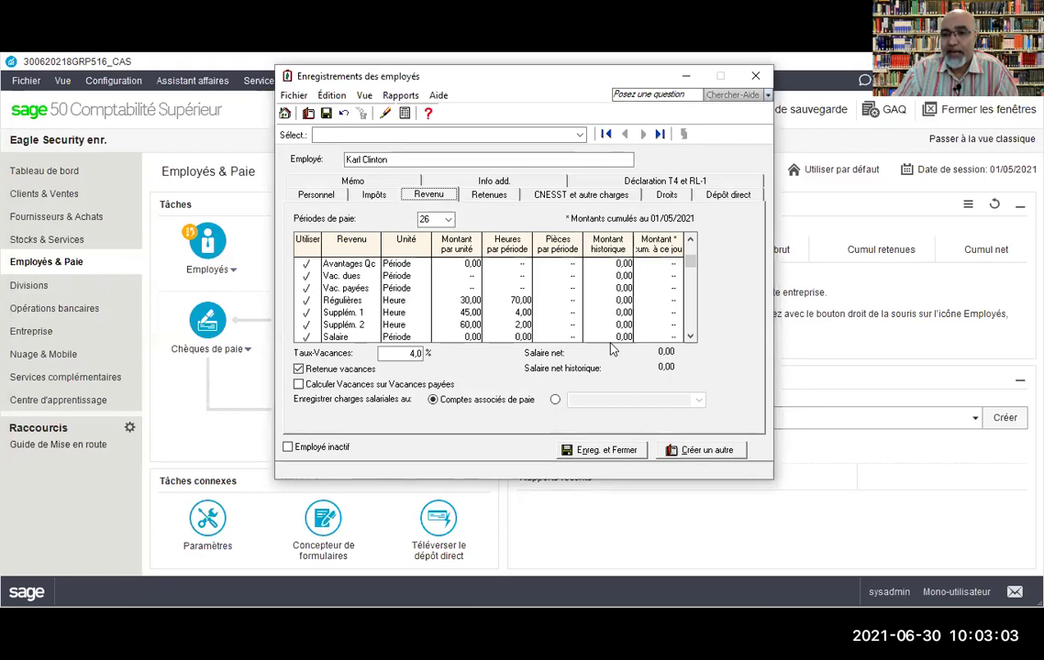
{"action": "left_click", "coordinate": [583, 456]}
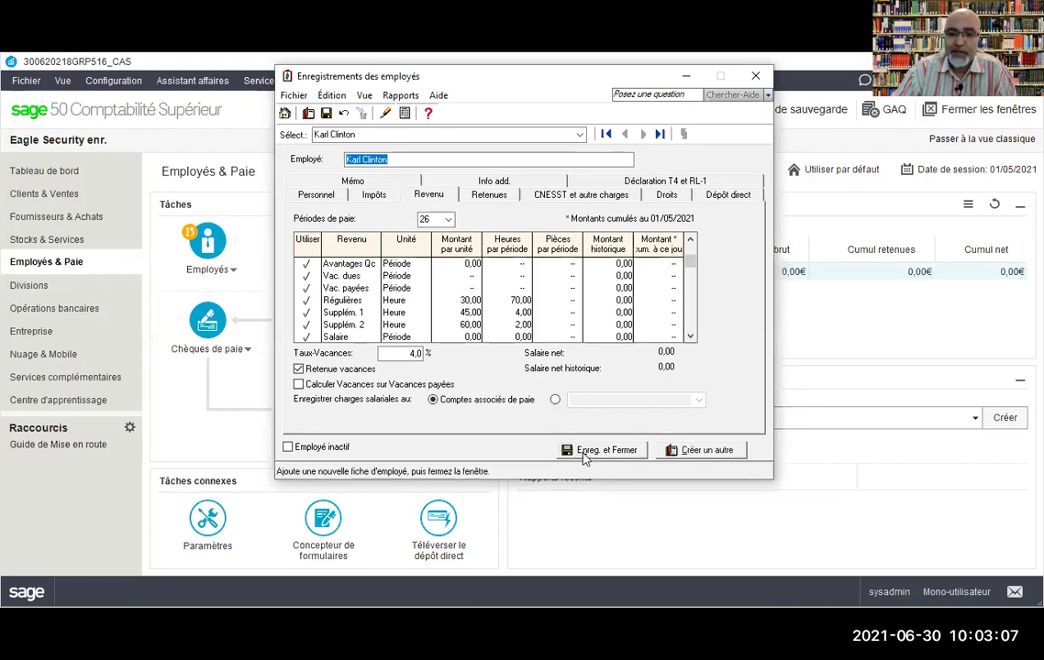